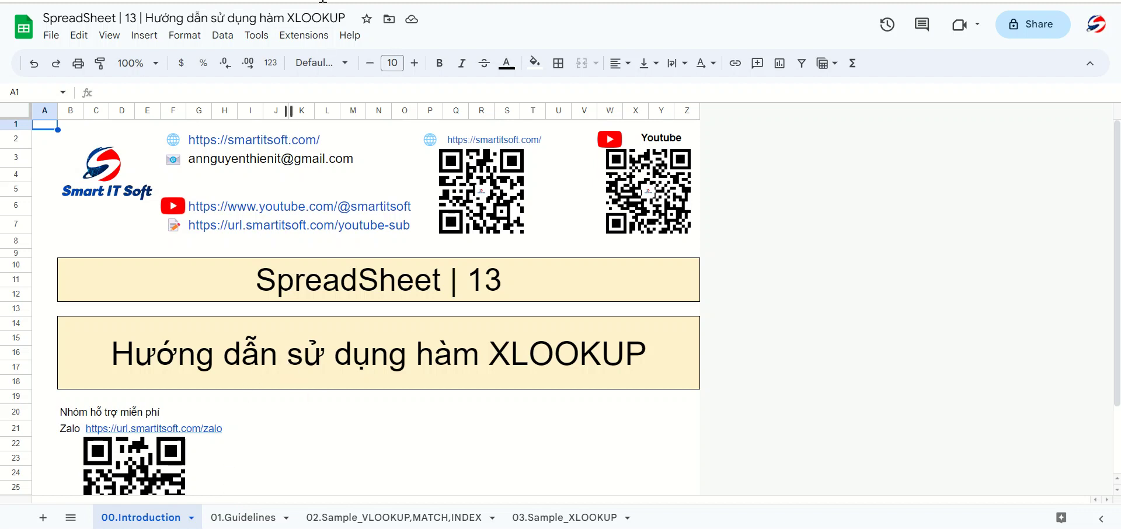
Go from the 01.Guidelines sheet to the 02.Sample_VLOOKUP,MATCH,INDEX sheet
{"action": "left_click", "coordinate": [293, 427]}
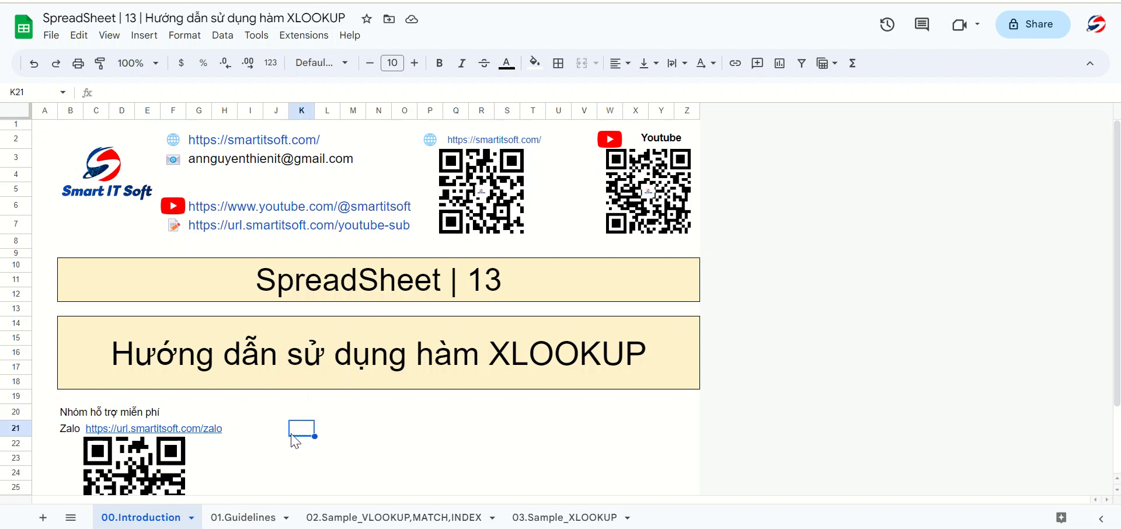
{"action": "left_click", "coordinate": [283, 432]}
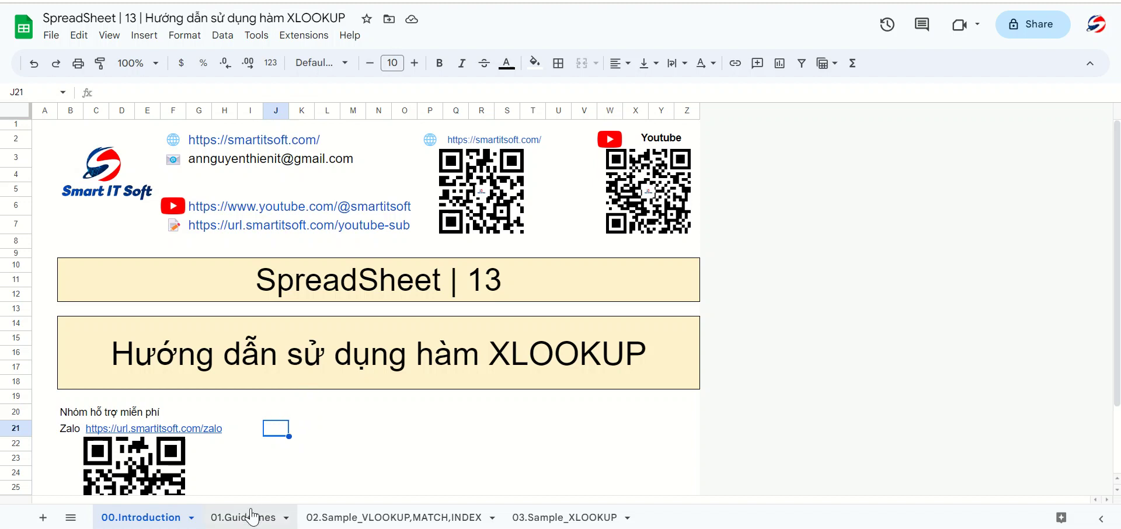
{"action": "key", "text": "ctrl+shift+Page_Down"}
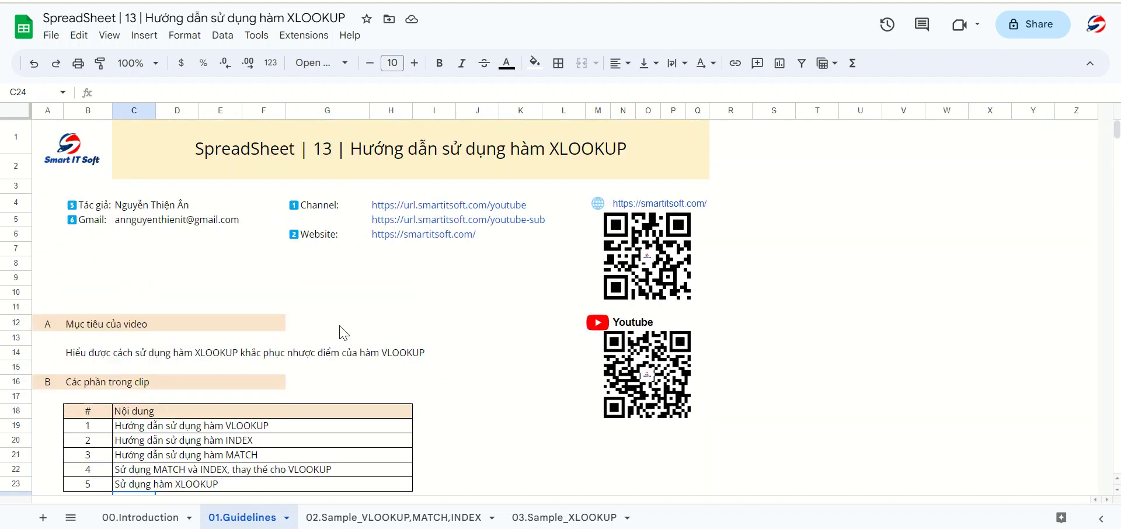
{"action": "left_click", "coordinate": [468, 352]}
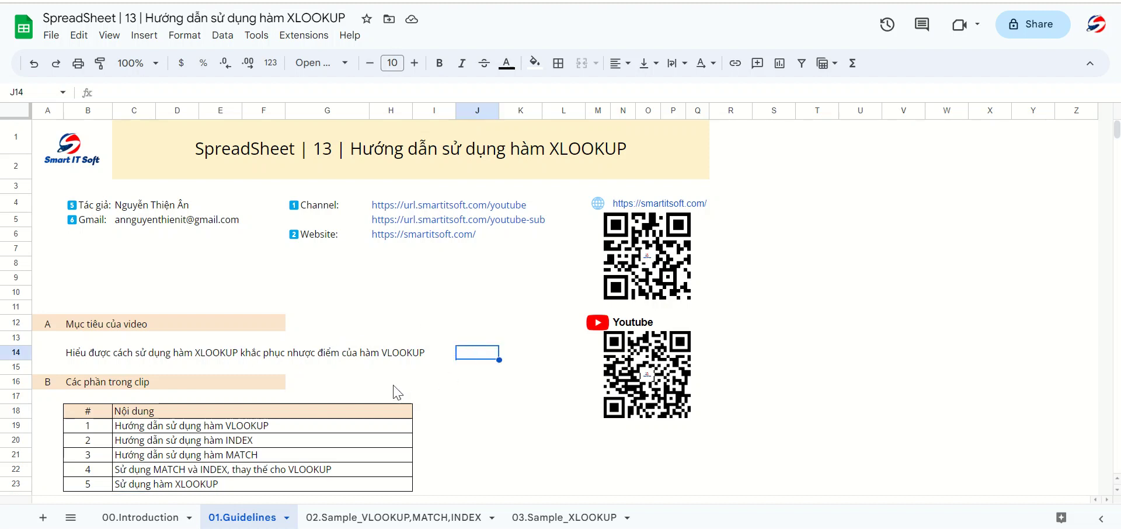
{"action": "scroll", "coordinate": [395, 389], "scroll_direction": "down", "scroll_amount": 2}
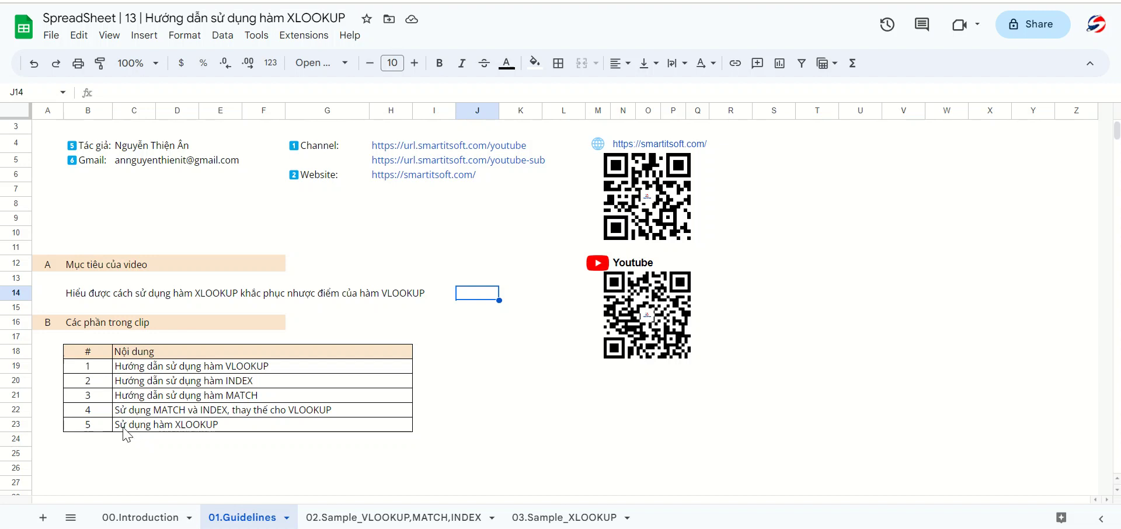
{"action": "left_click", "coordinate": [413, 517]}
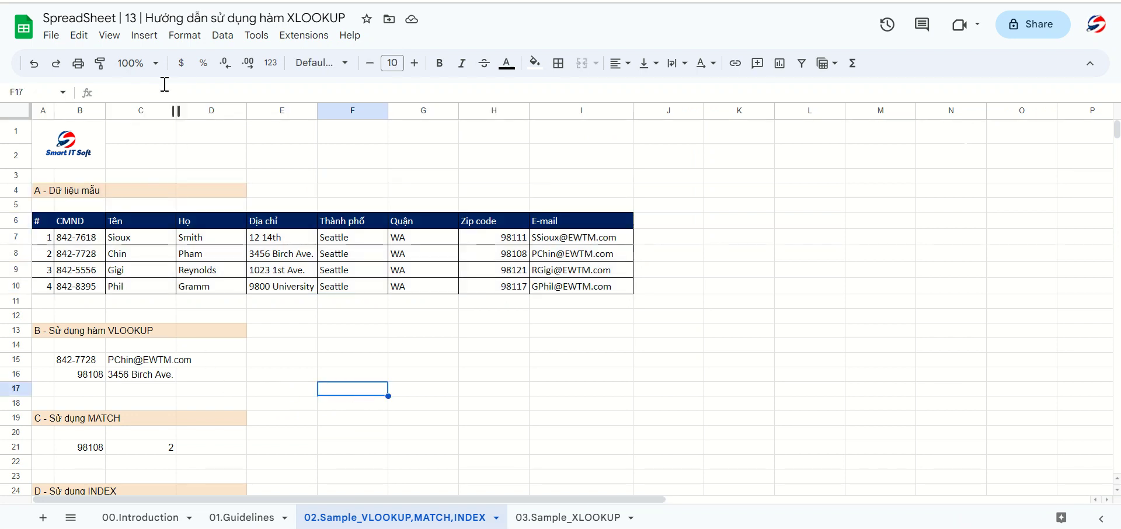
Turn off the gridlines on the sample sheet
{"action": "left_click", "coordinate": [111, 37]}
{"action": "mouse_move", "coordinate": [273, 71]}
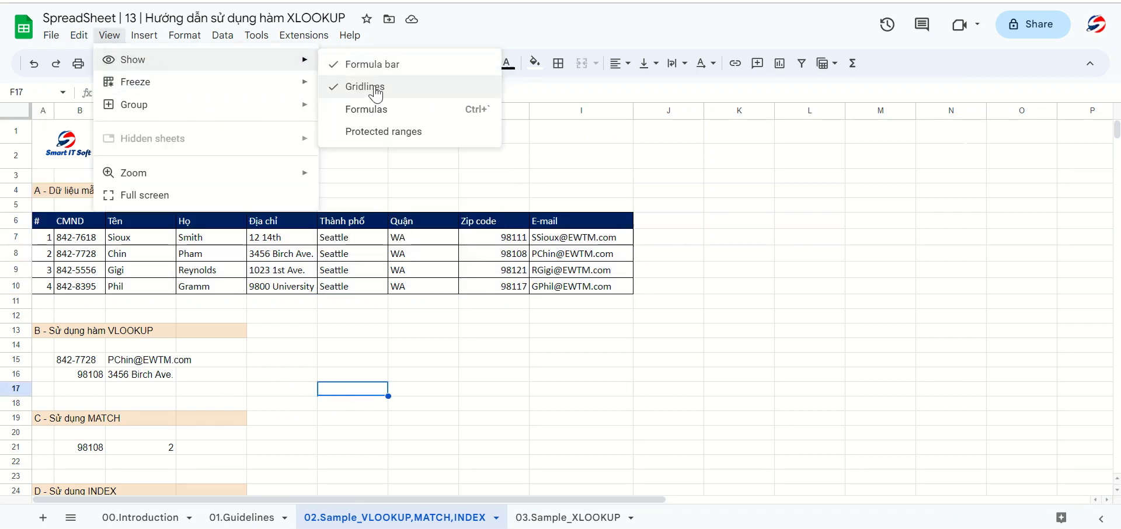
{"action": "left_click", "coordinate": [374, 88]}
{"action": "left_click", "coordinate": [370, 346]}
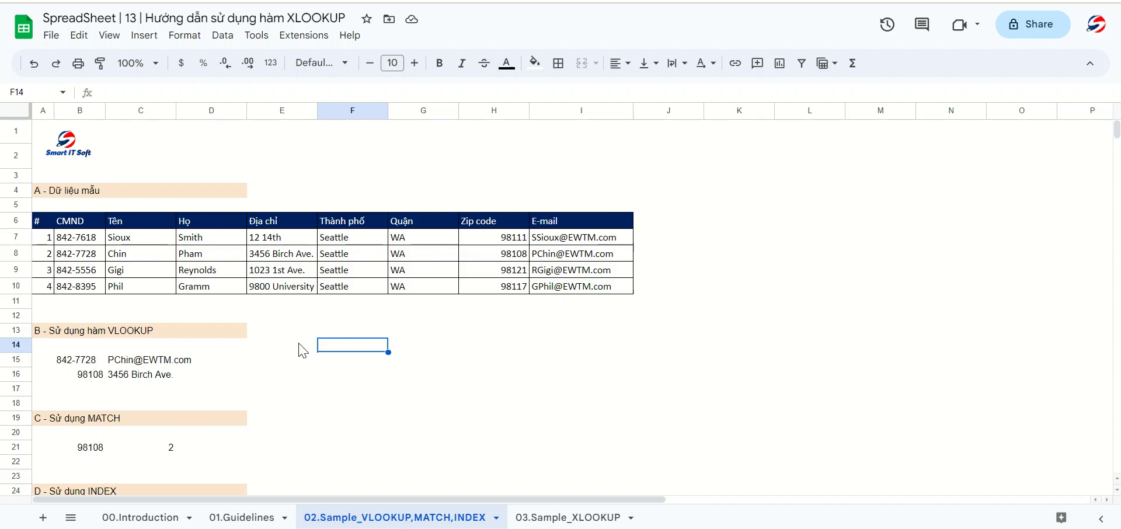
Review C15's VLOOKUP formula for ID 842-7728 in B15, then select zip code 98108
{"action": "left_click", "coordinate": [93, 360]}
{"action": "left_click", "coordinate": [121, 362]}
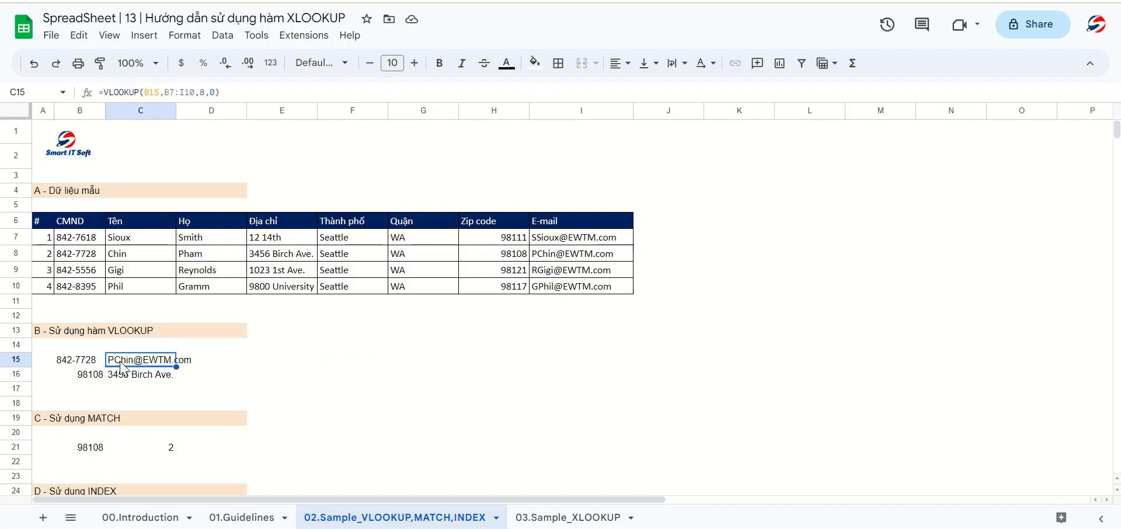
{"action": "left_click", "coordinate": [78, 363]}
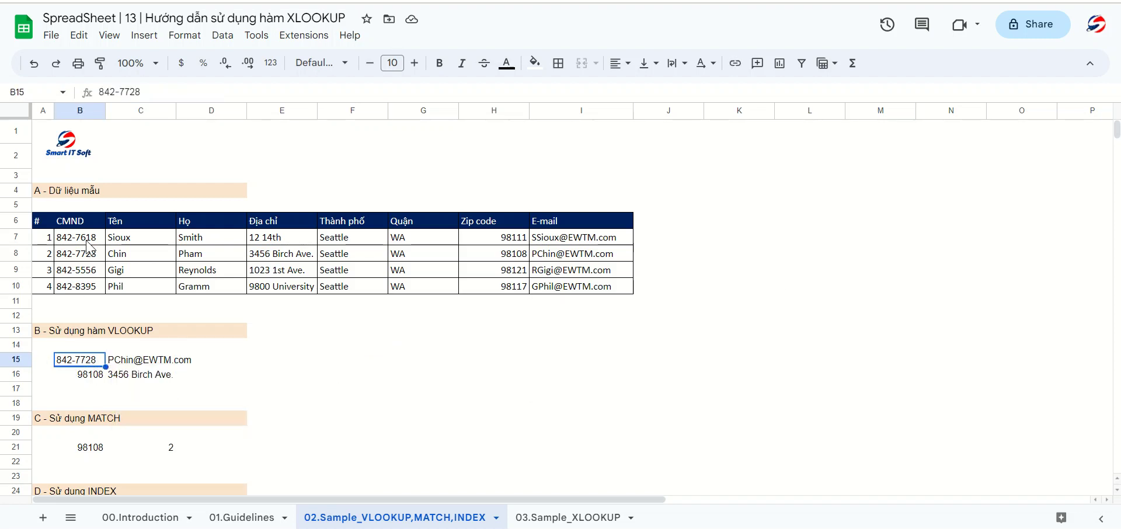
{"action": "left_click", "coordinate": [138, 359]}
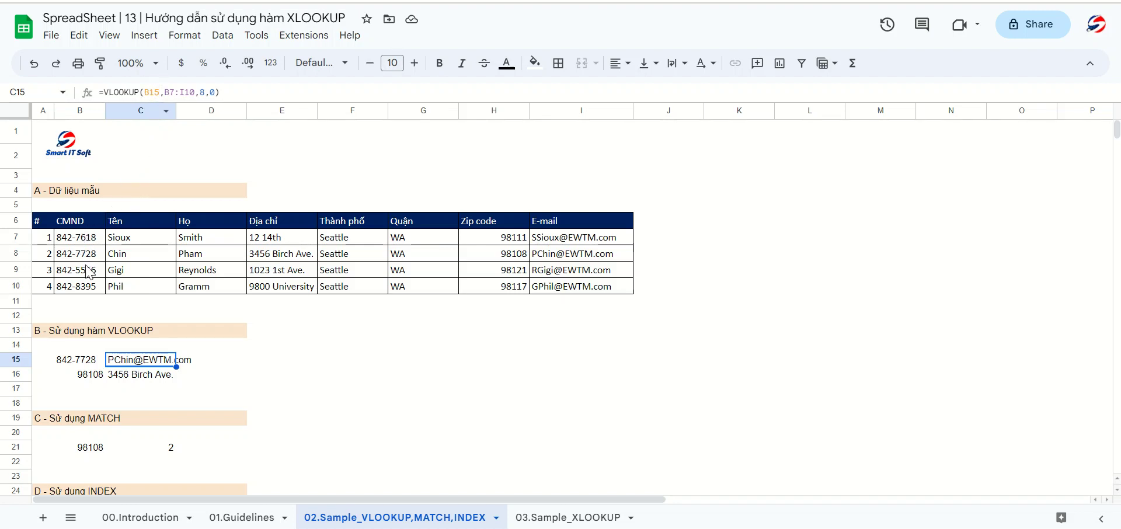
{"action": "left_click", "coordinate": [89, 362]}
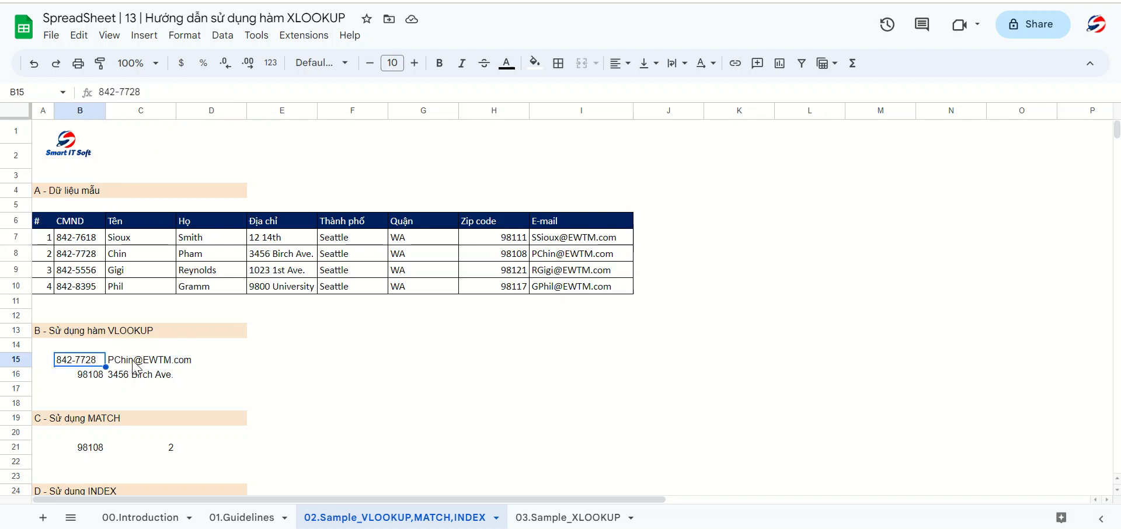
{"action": "left_click", "coordinate": [115, 363]}
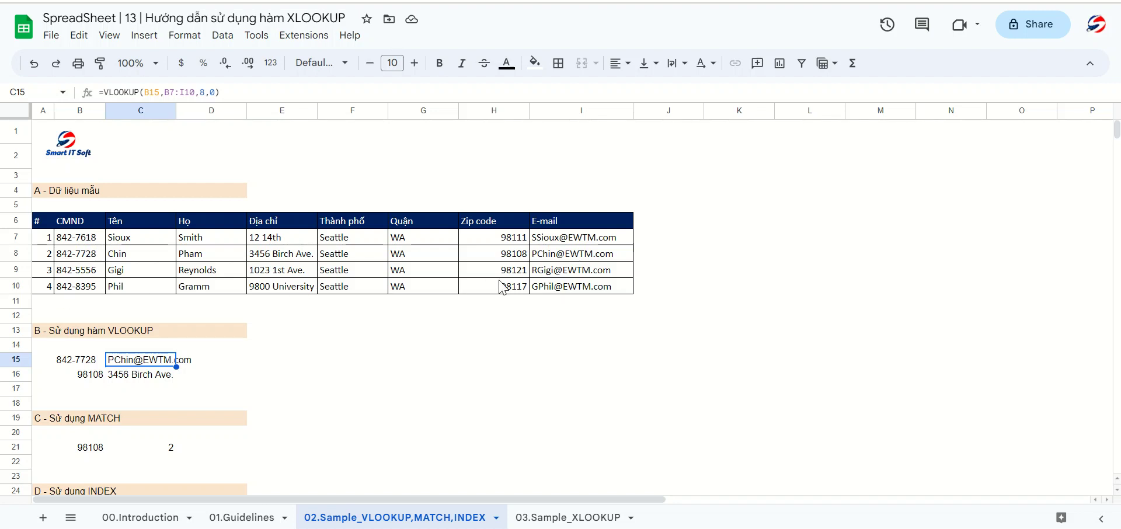
{"action": "left_click", "coordinate": [98, 376]}
{"action": "left_click", "coordinate": [130, 376]}
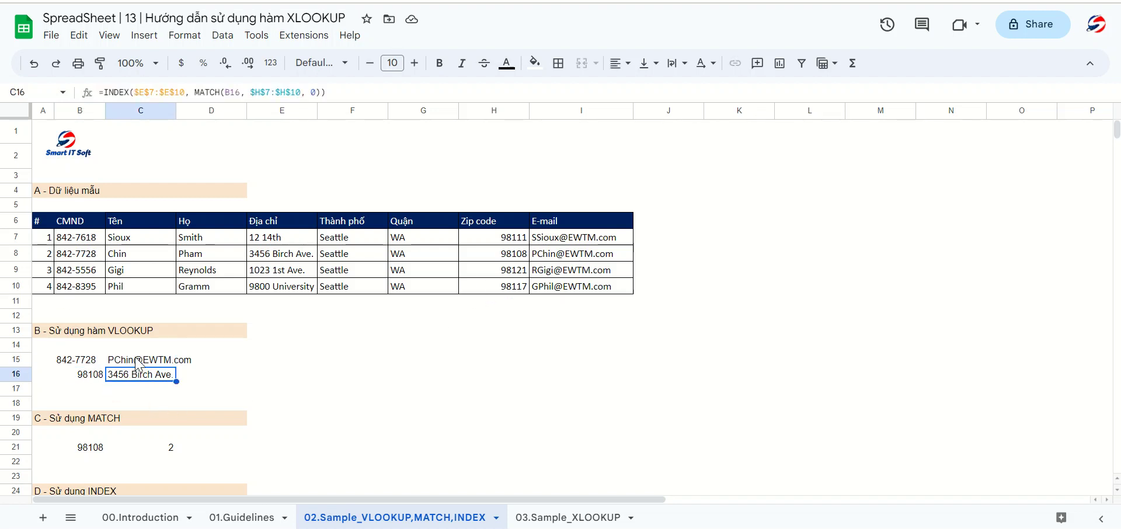
{"action": "left_click", "coordinate": [146, 346]}
{"action": "left_click", "coordinate": [147, 360]}
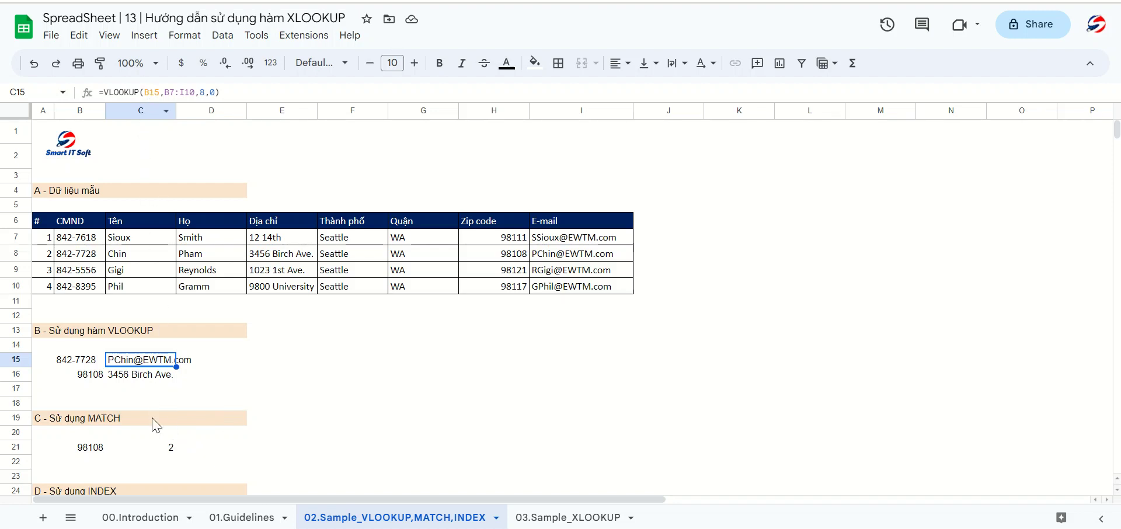
{"action": "left_click", "coordinate": [153, 450]}
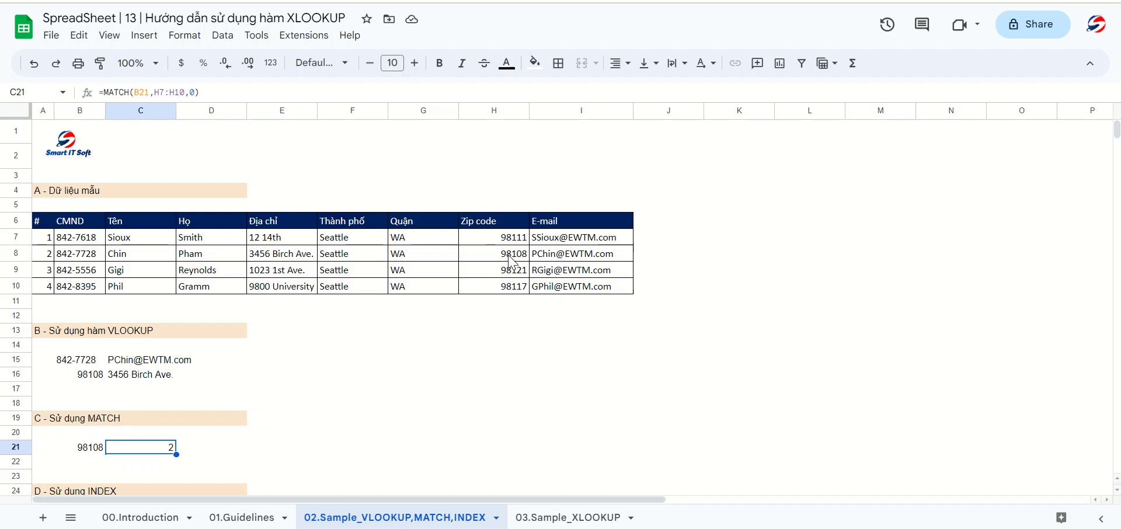
{"action": "scroll", "coordinate": [162, 455], "scroll_direction": "down", "scroll_amount": 2}
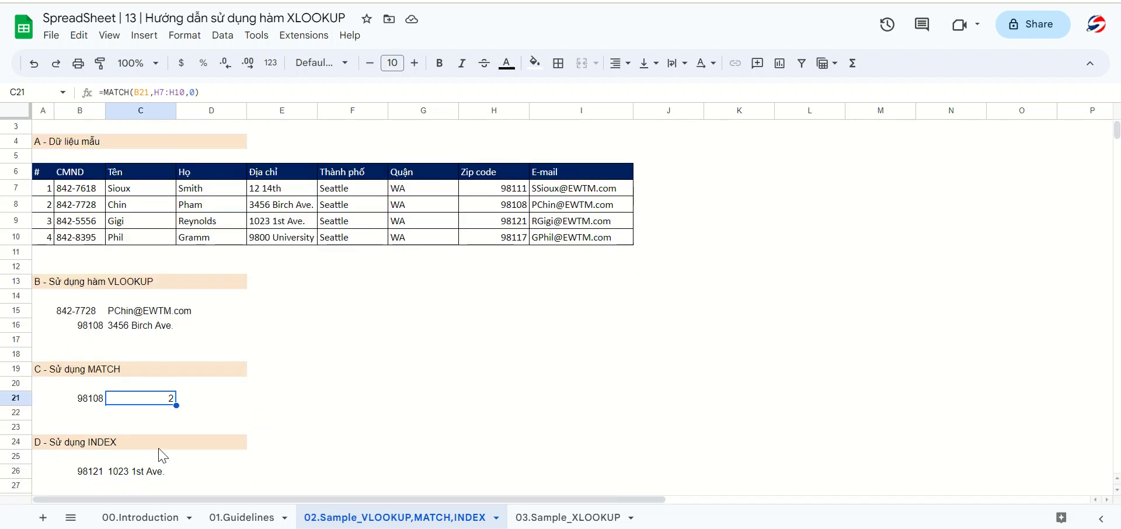
{"action": "left_click", "coordinate": [157, 471]}
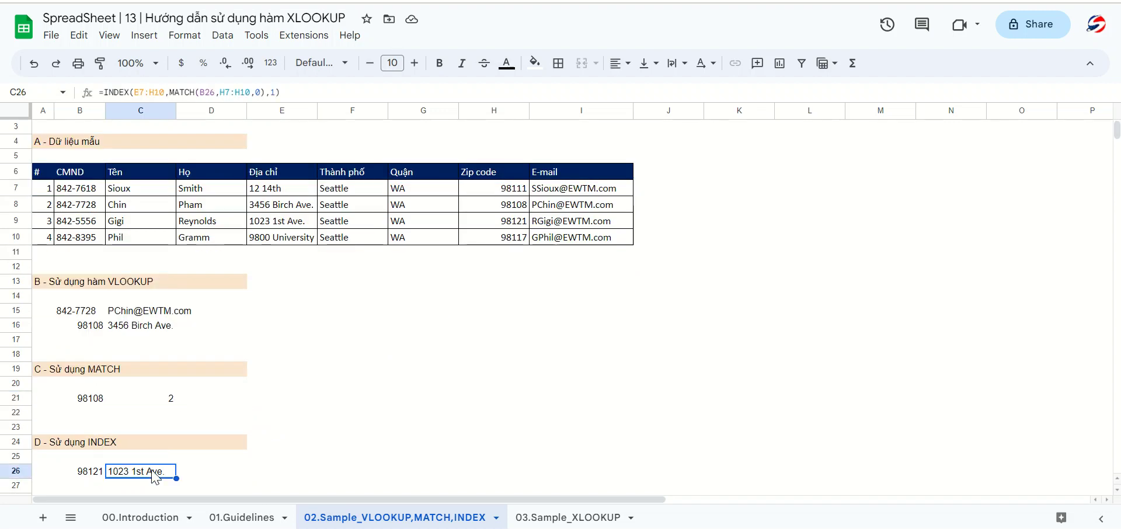
{"action": "left_click", "coordinate": [155, 92]}
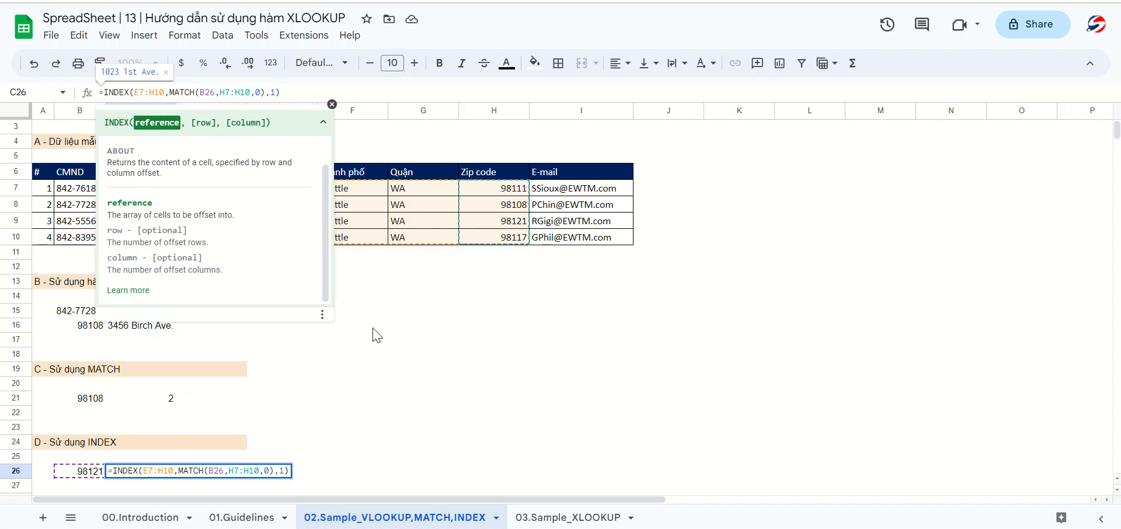
{"action": "left_click", "coordinate": [395, 345]}
{"action": "left_click", "coordinate": [142, 474]}
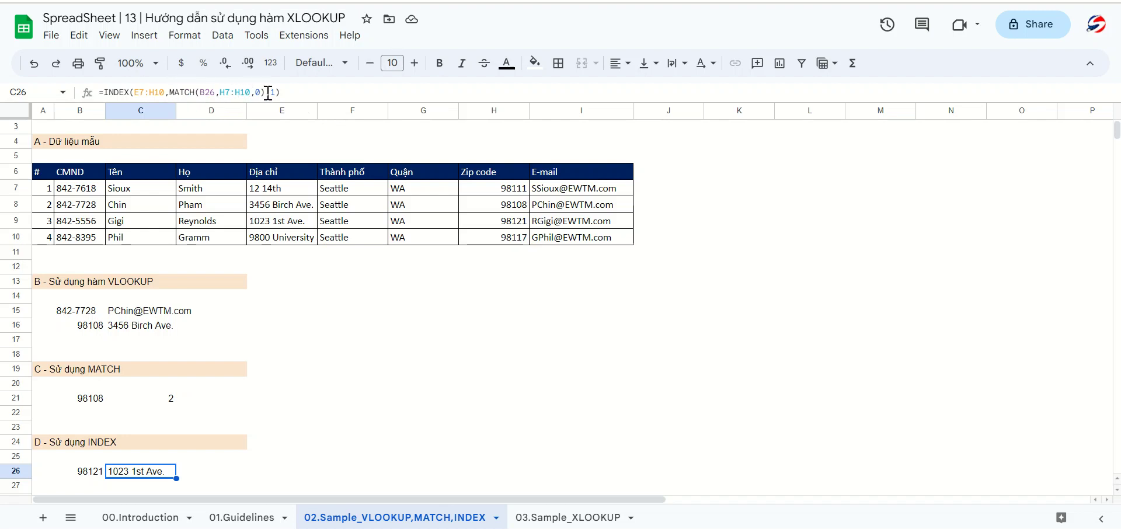
{"action": "left_click", "coordinate": [168, 92]}
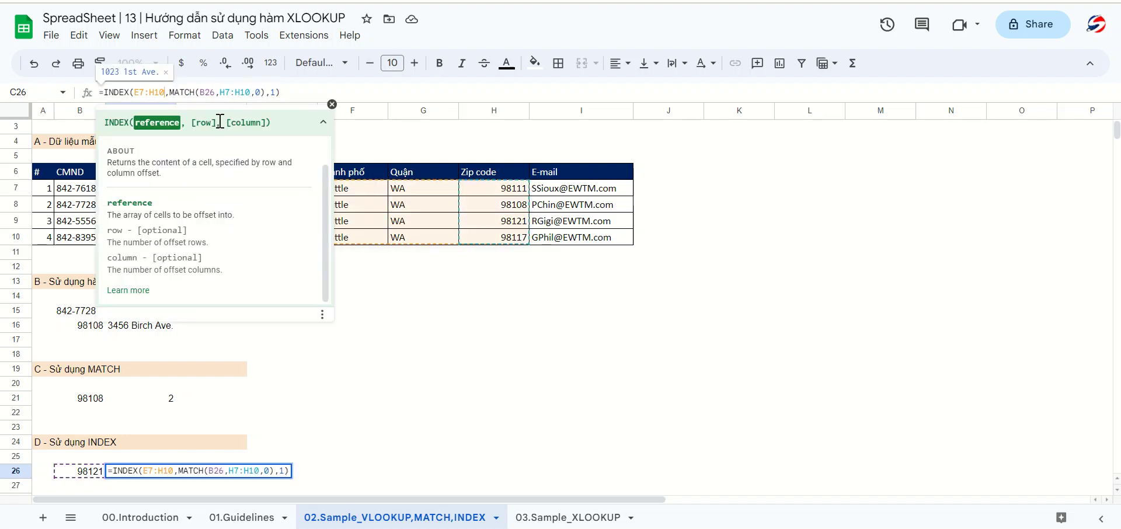
{"action": "key", "text": "Escape"}
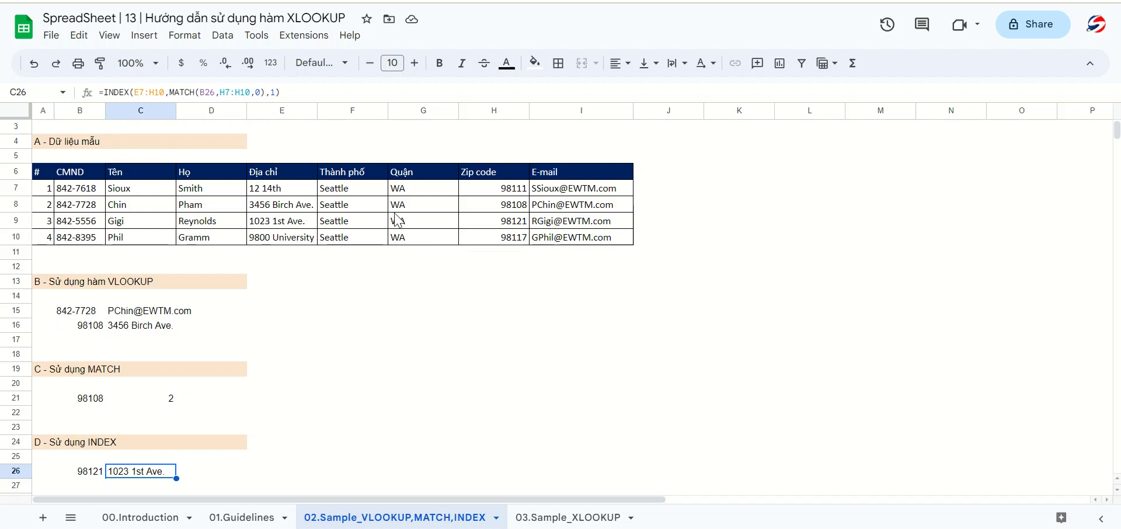
{"action": "left_click_drag", "start_coordinate": [253, 187], "coordinate": [497, 238]}
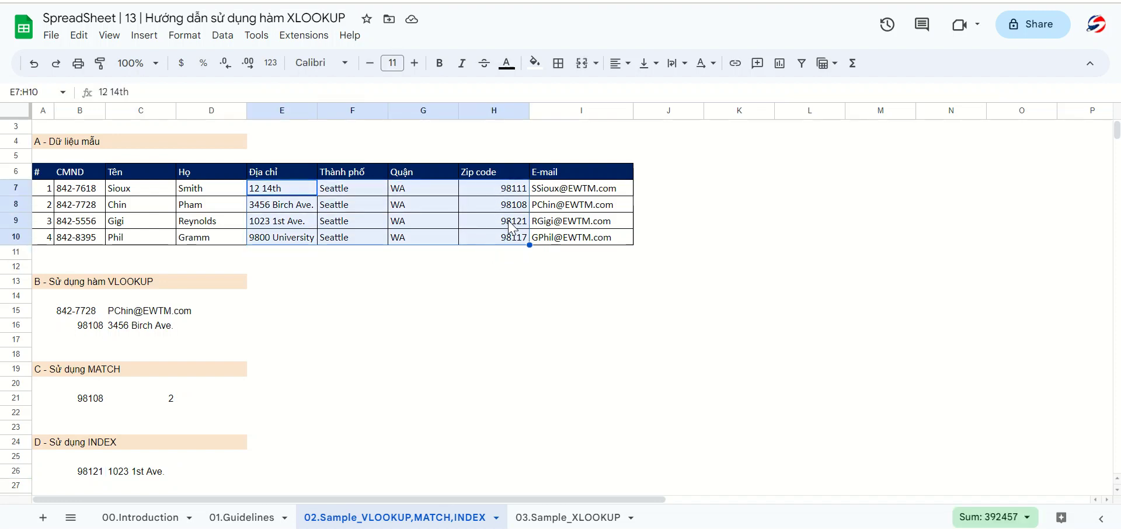
{"action": "left_click", "coordinate": [157, 474]}
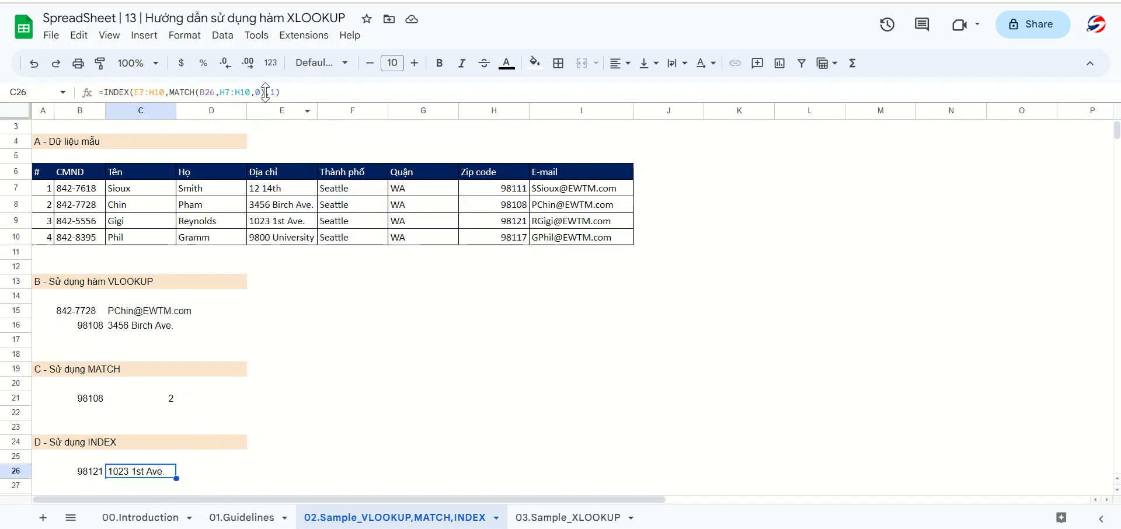
{"action": "left_click", "coordinate": [267, 91]}
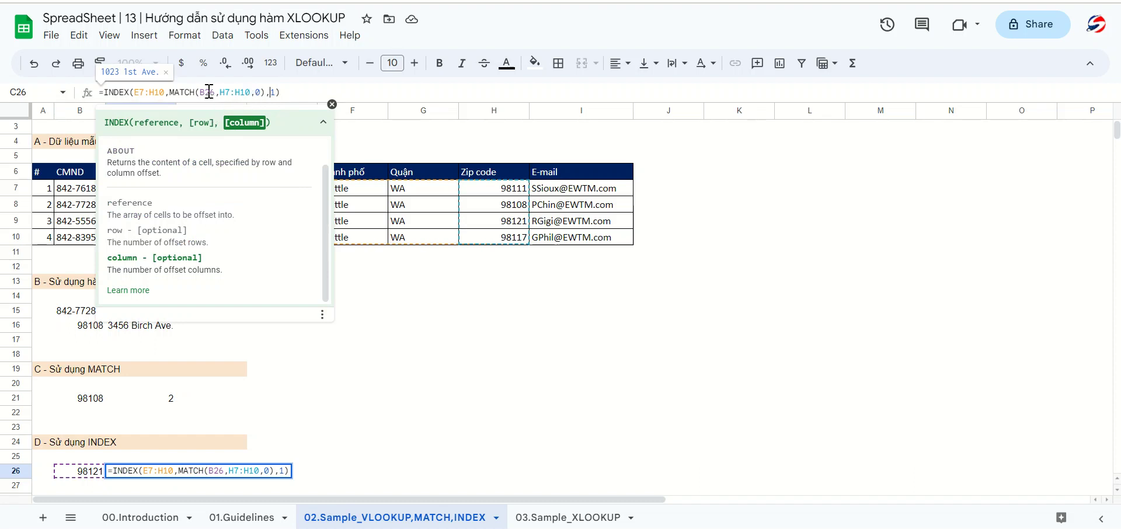
{"action": "key", "text": "Escape"}
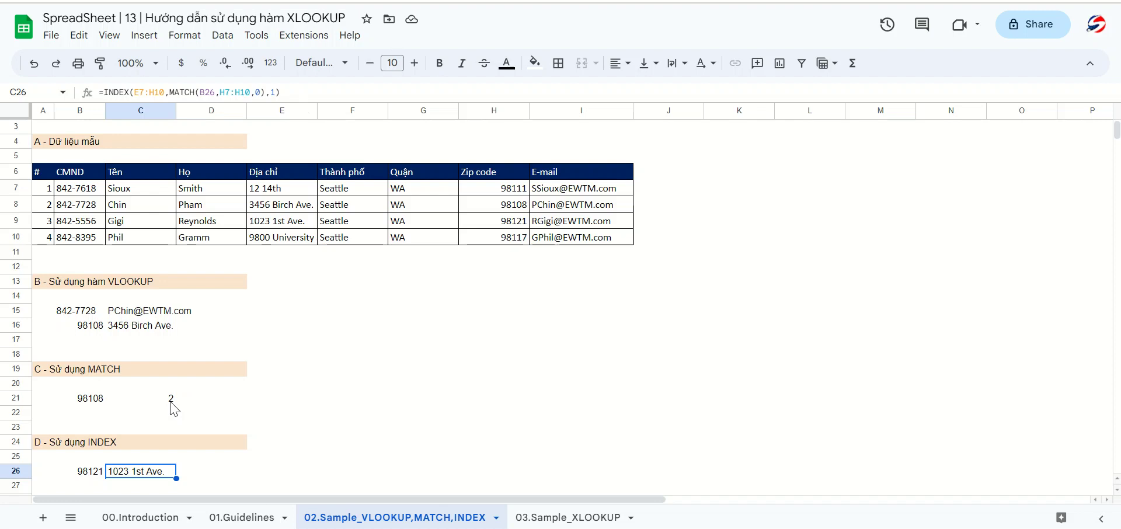
{"action": "left_click", "coordinate": [132, 315]}
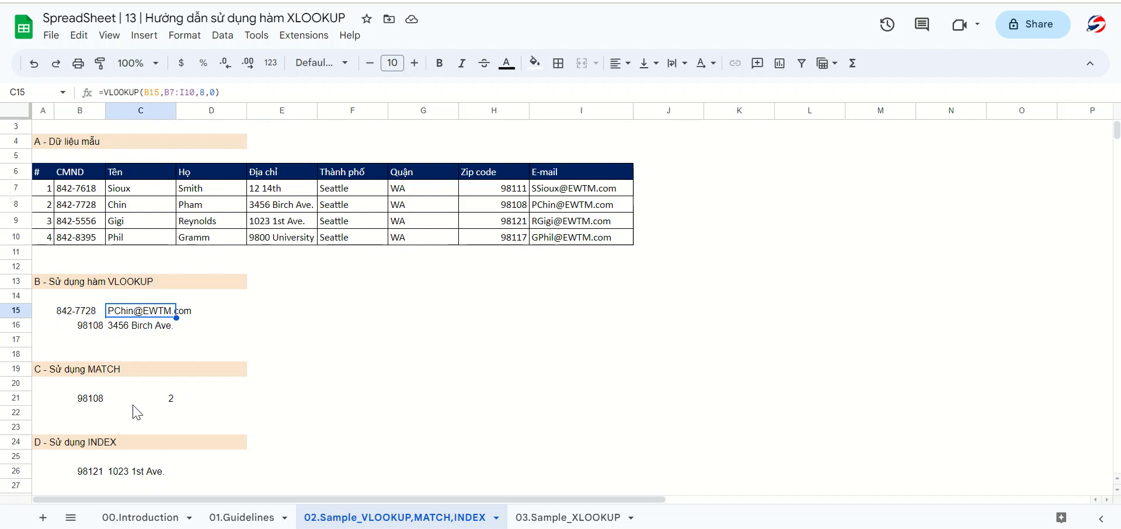
Scroll through the VLOOKUP examples, then switch to the 03.Sample_XLOOKUP sheet
{"action": "scroll", "coordinate": [134, 412], "scroll_direction": "up", "scroll_amount": 2}
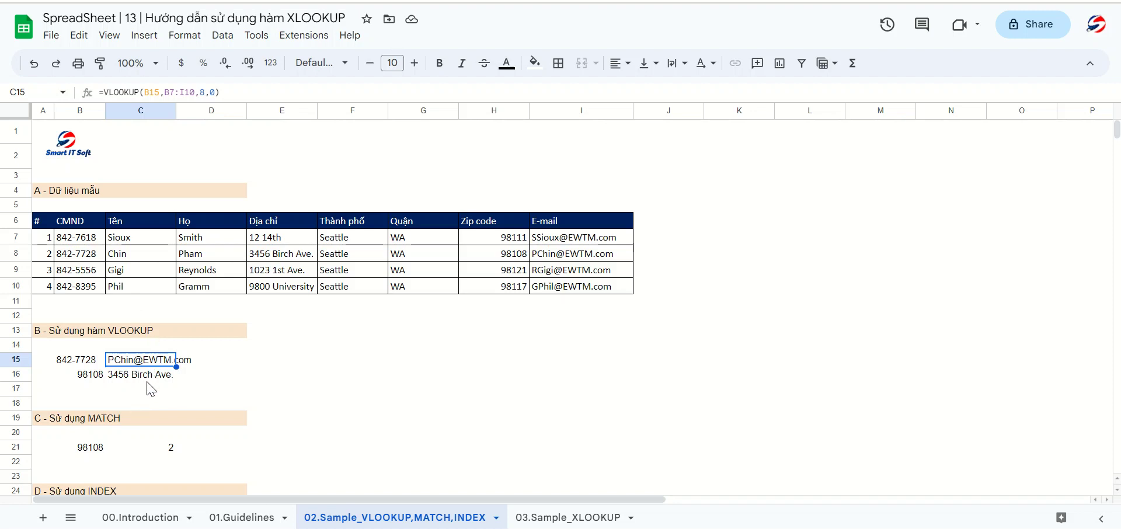
{"action": "scroll", "coordinate": [175, 377], "scroll_direction": "down", "scroll_amount": 1}
{"action": "scroll", "coordinate": [181, 373], "scroll_direction": "down", "scroll_amount": 1}
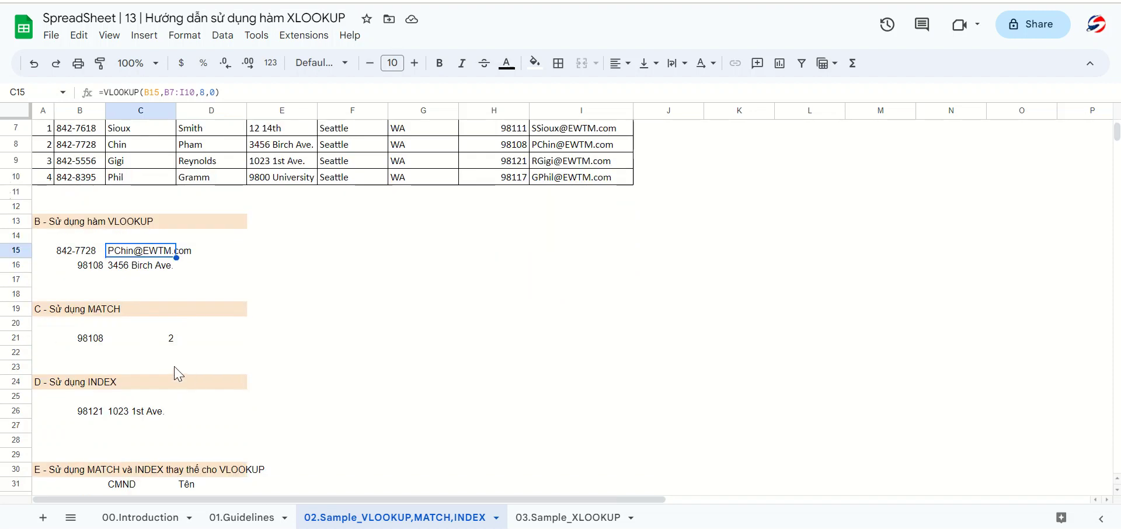
{"action": "scroll", "coordinate": [178, 374], "scroll_direction": "down", "scroll_amount": 1}
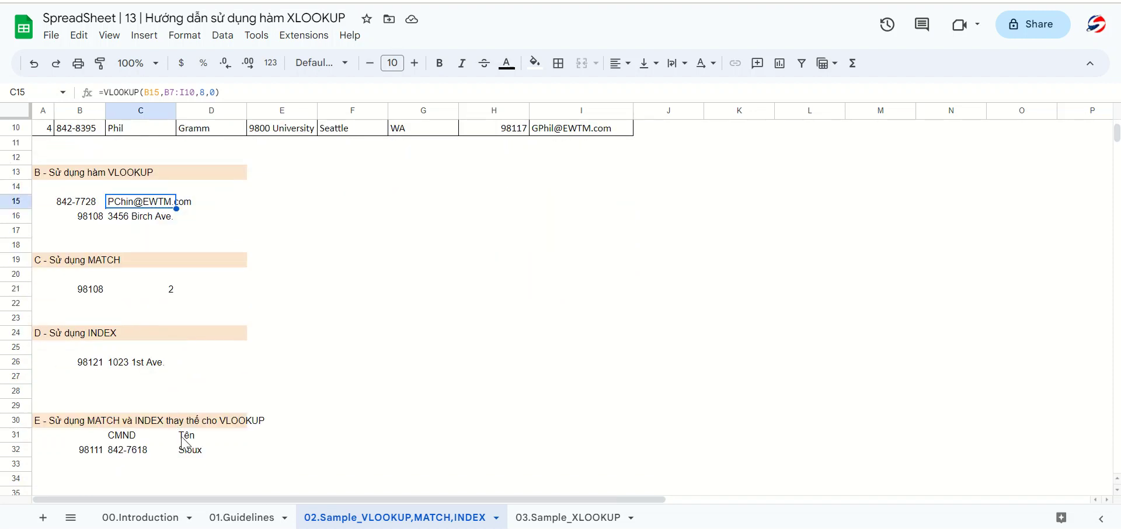
{"action": "scroll", "coordinate": [205, 343], "scroll_direction": "up", "scroll_amount": 1}
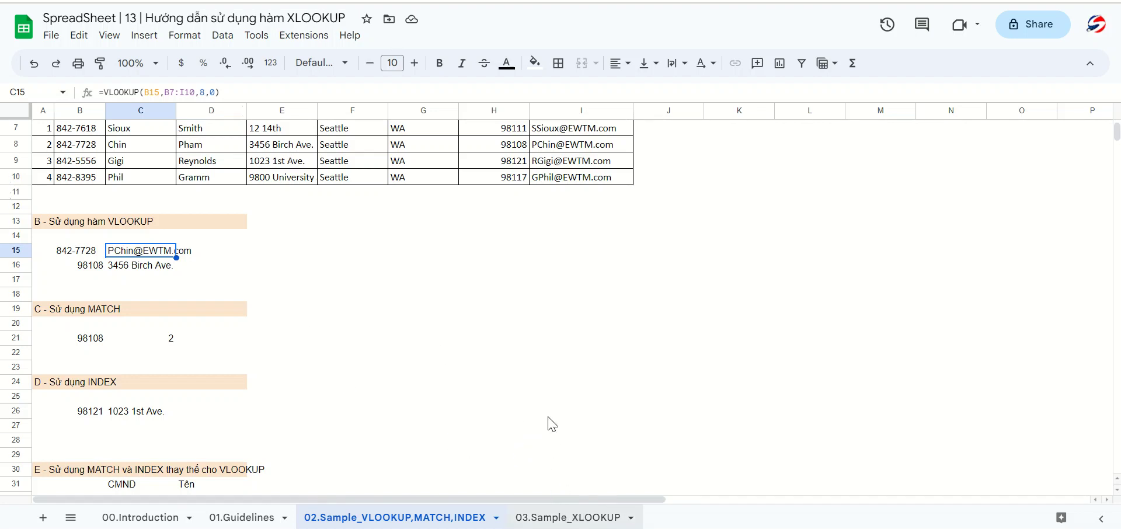
{"action": "left_click", "coordinate": [575, 518]}
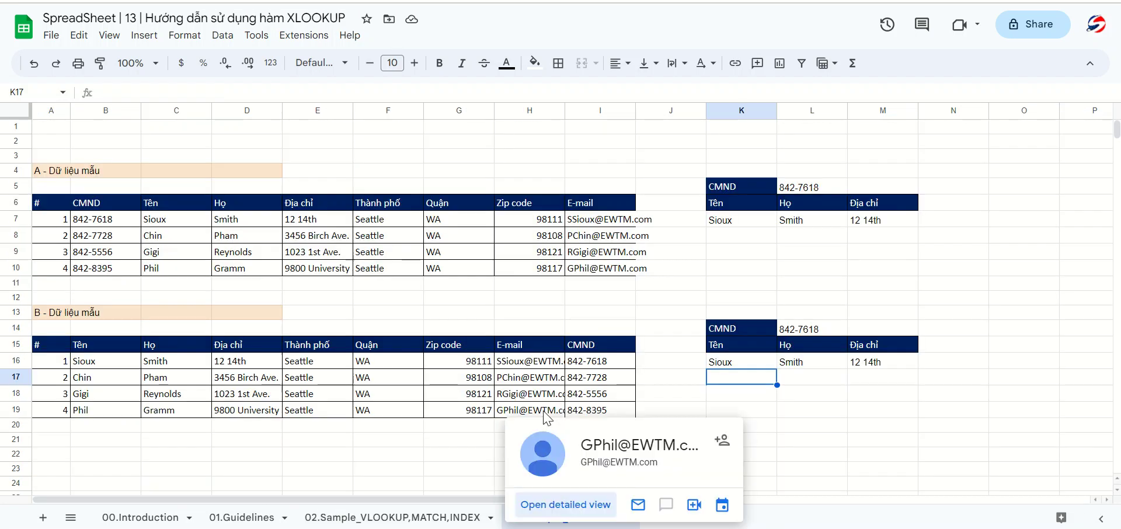
{"action": "left_click", "coordinate": [96, 288]}
{"action": "left_click", "coordinate": [64, 207]}
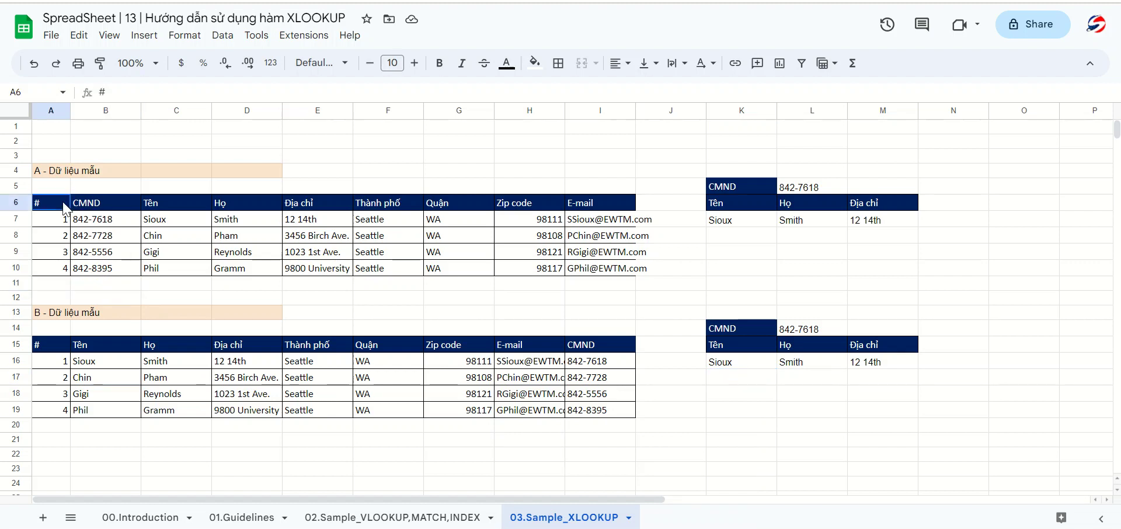
{"action": "left_click_drag", "start_coordinate": [65, 207], "coordinate": [584, 269]}
{"action": "key", "text": "ctrl+c"}
{"action": "key", "text": "Escape"}
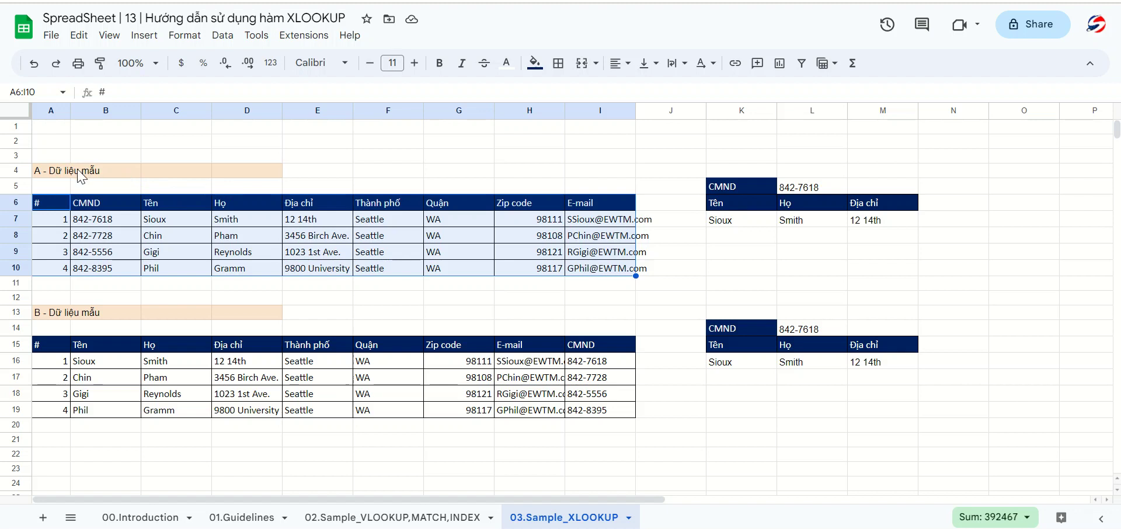
{"action": "left_click", "coordinate": [63, 173]}
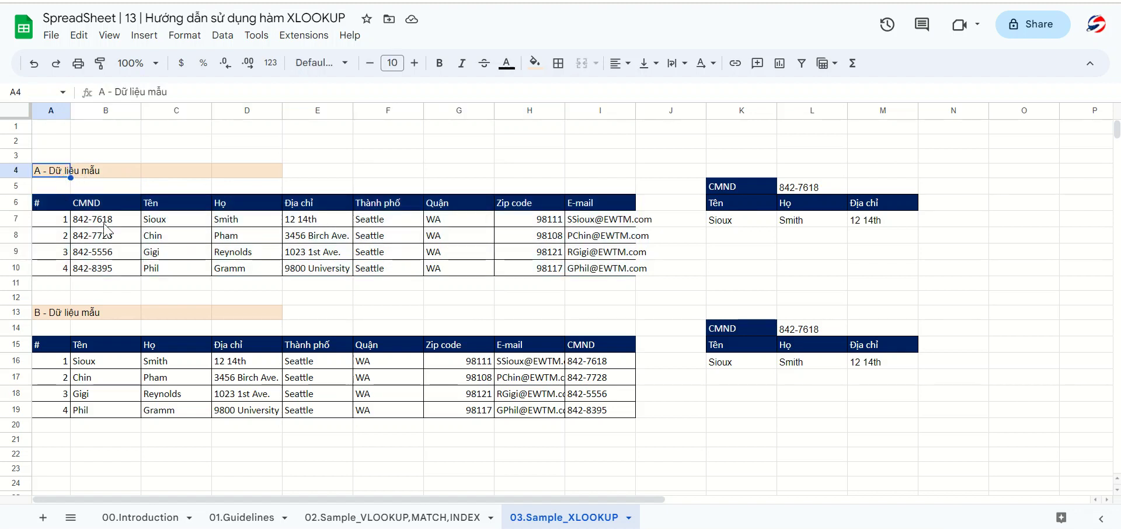
{"action": "left_click_drag", "start_coordinate": [96, 205], "coordinate": [98, 267]}
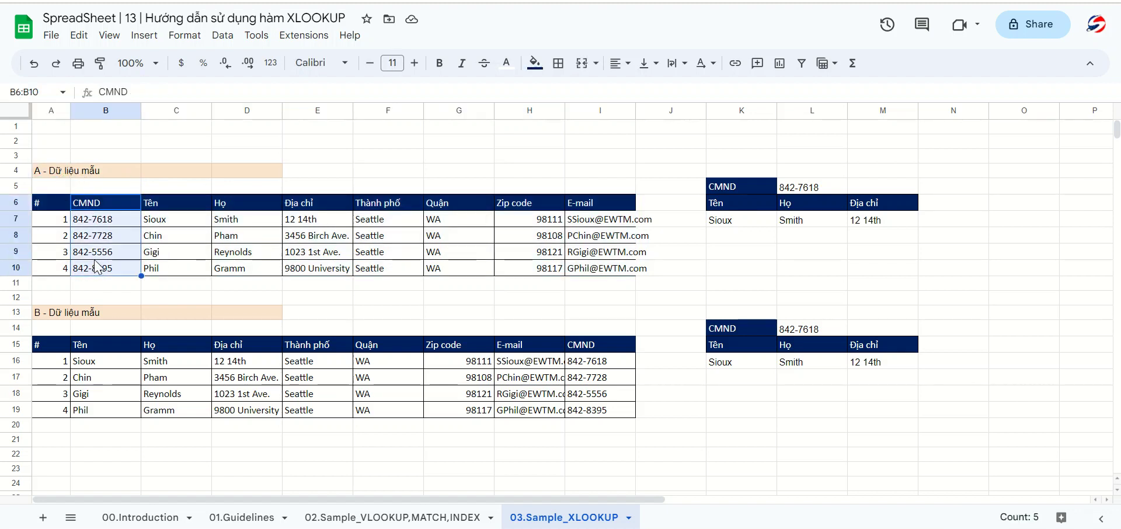
{"action": "left_click", "coordinate": [62, 318]}
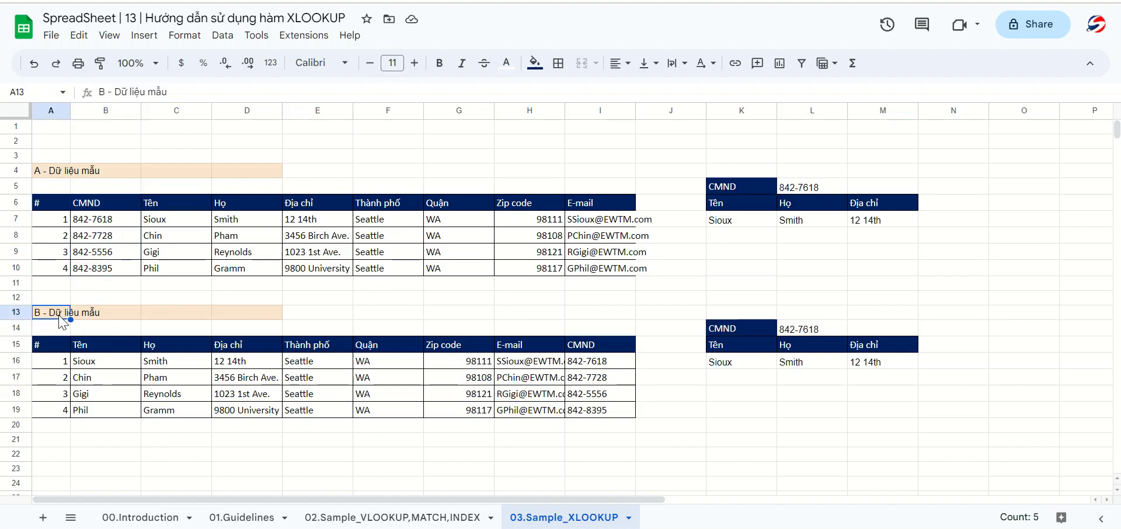
{"action": "left_click_drag", "start_coordinate": [590, 345], "coordinate": [614, 412]}
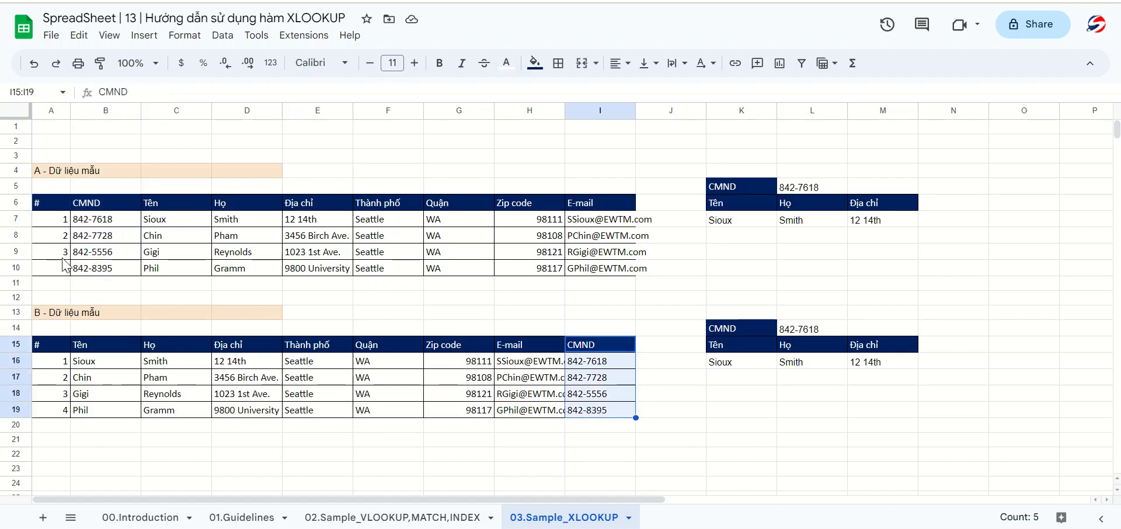
{"action": "left_click", "coordinate": [82, 224]}
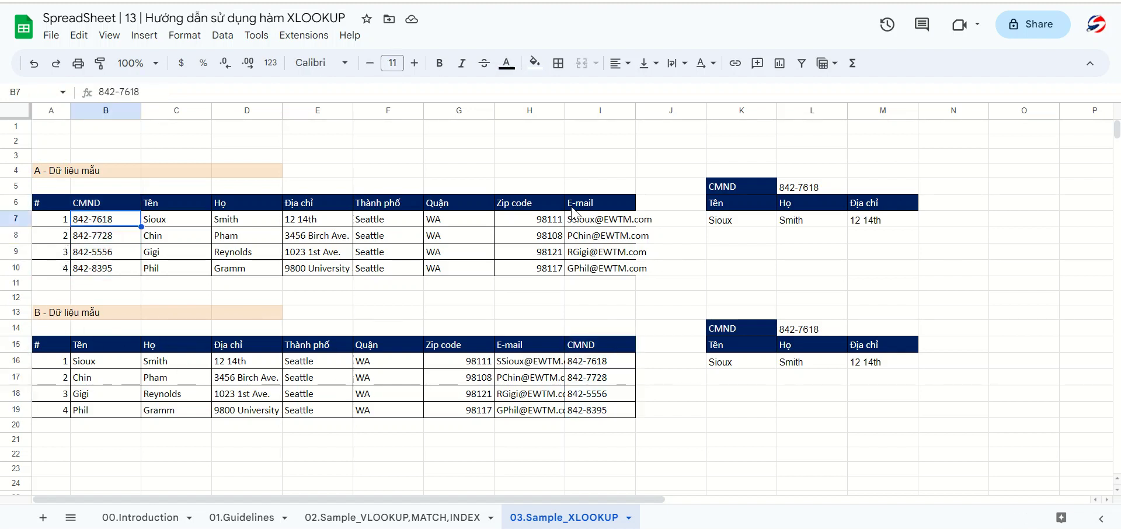
{"action": "left_click", "coordinate": [816, 190]}
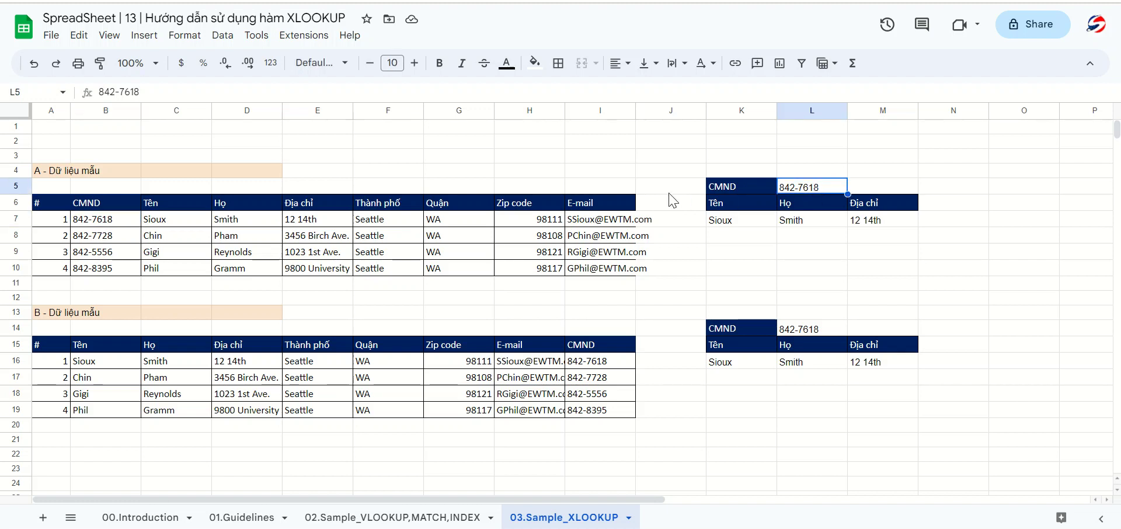
{"action": "left_click", "coordinate": [742, 225]}
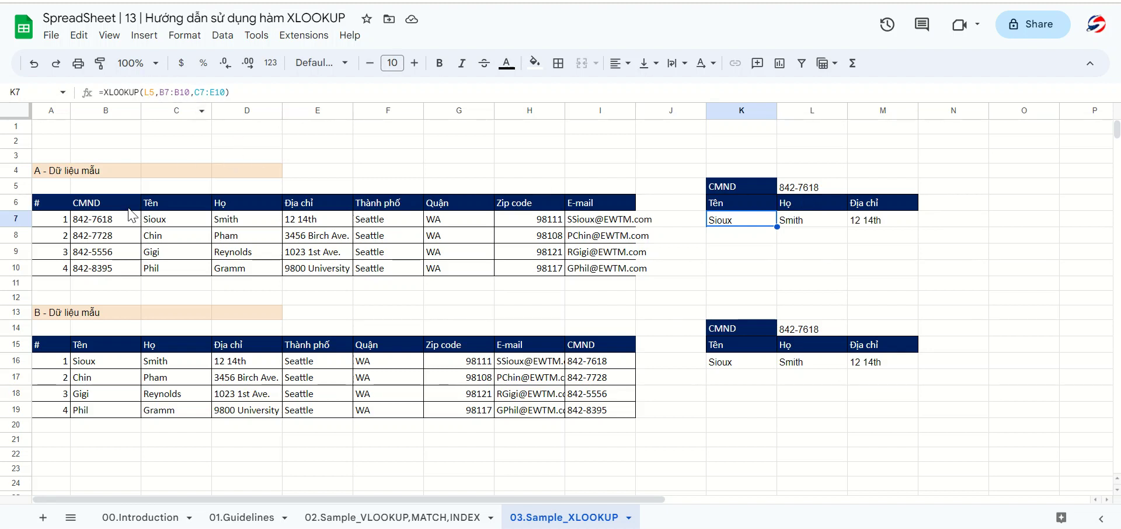
{"action": "left_click_drag", "start_coordinate": [114, 222], "coordinate": [117, 270]}
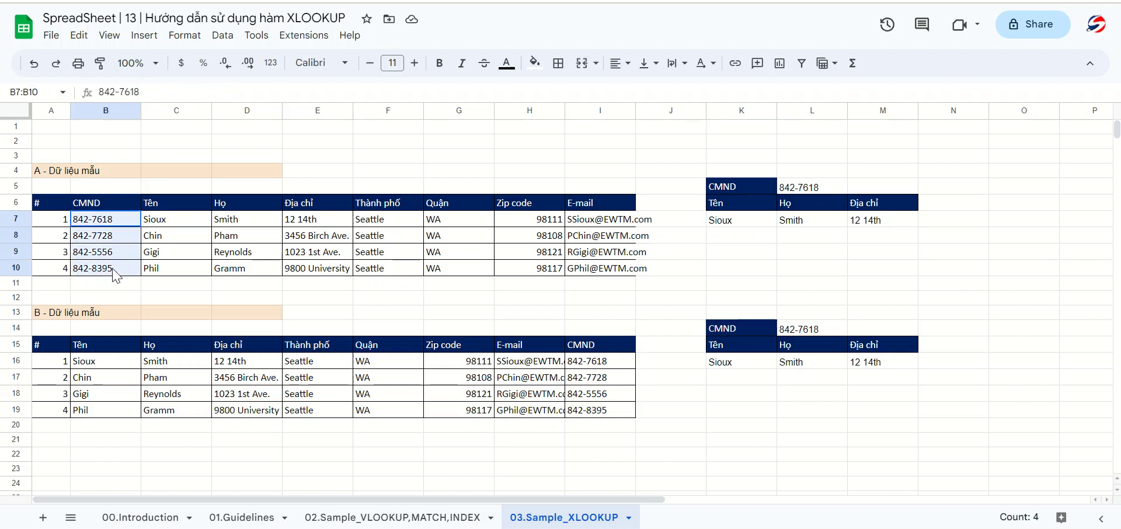
{"action": "left_click", "coordinate": [729, 224]}
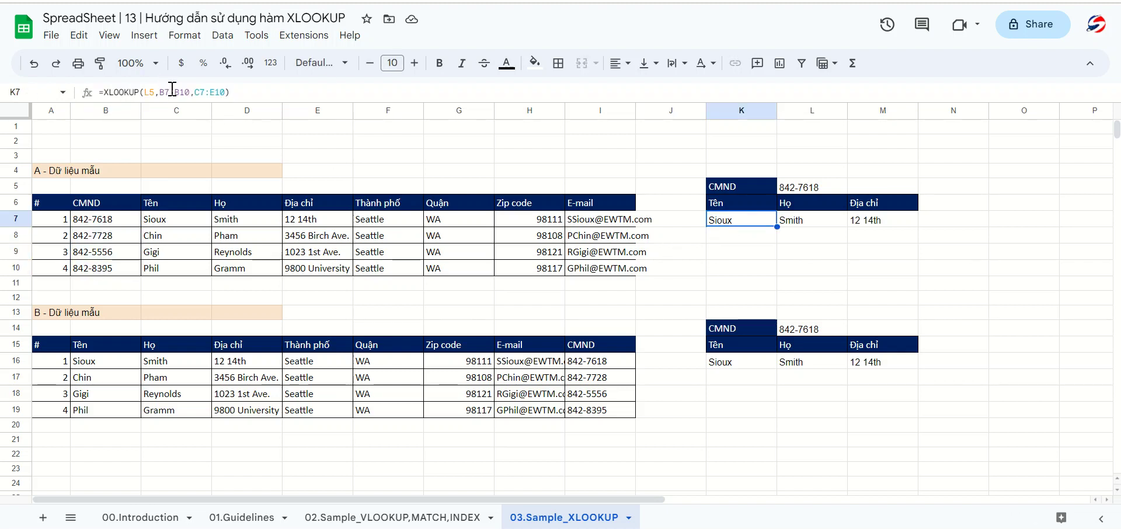
{"action": "left_click", "coordinate": [741, 206]}
{"action": "left_click", "coordinate": [841, 206]}
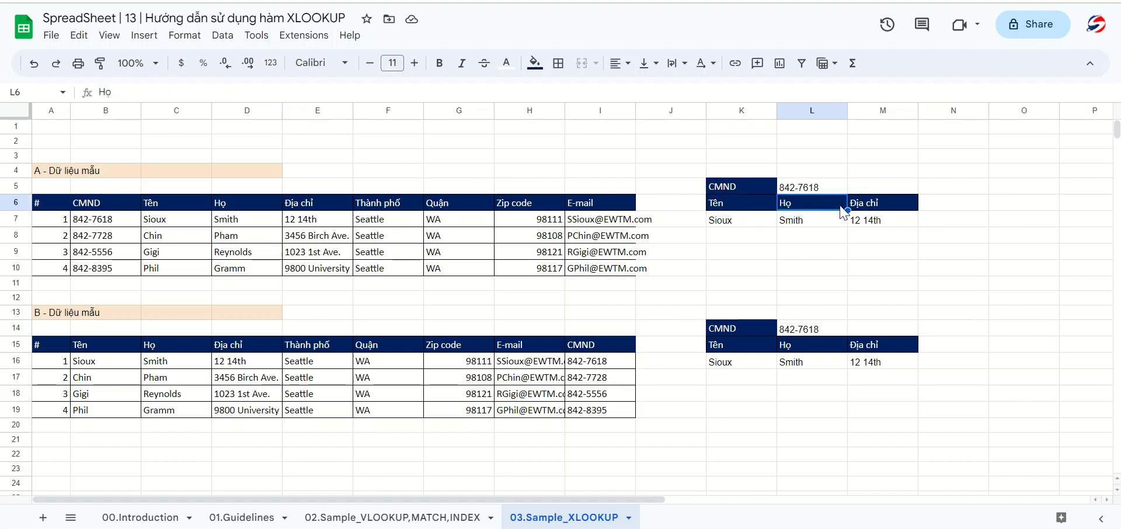
{"action": "left_click", "coordinate": [791, 229]}
{"action": "left_click", "coordinate": [750, 227]}
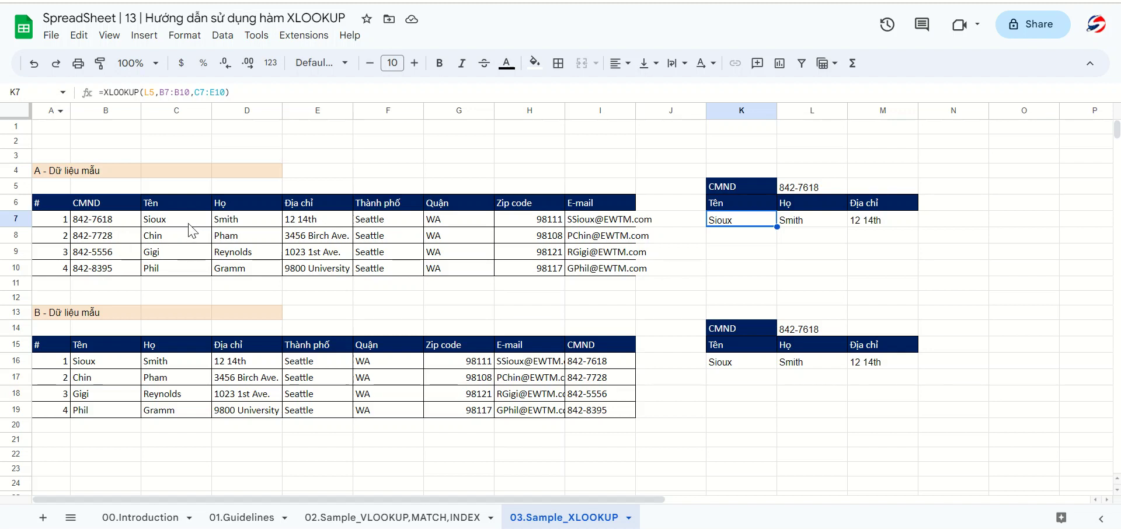
{"action": "left_click_drag", "start_coordinate": [187, 220], "coordinate": [306, 270]}
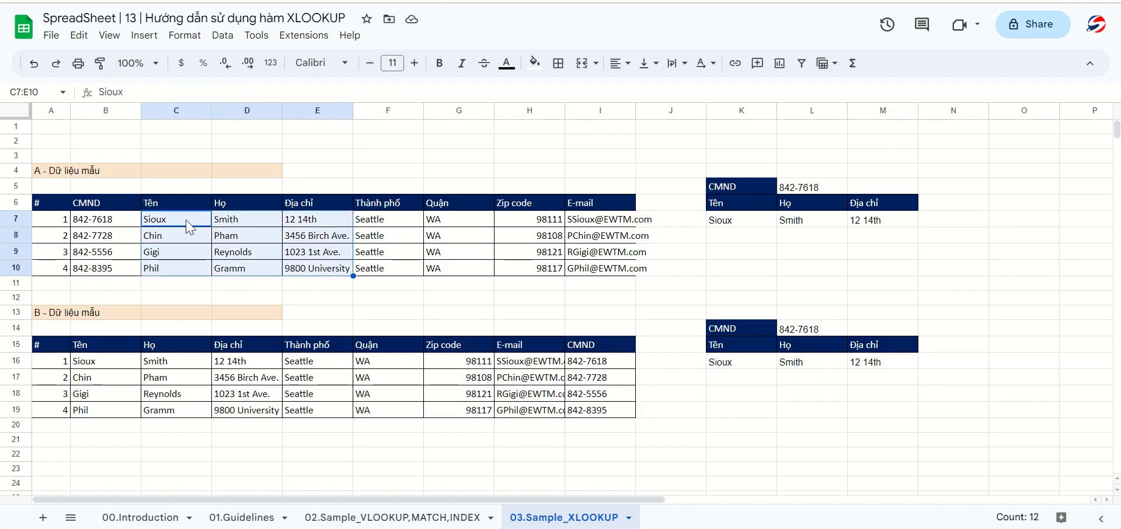
{"action": "left_click", "coordinate": [729, 225]}
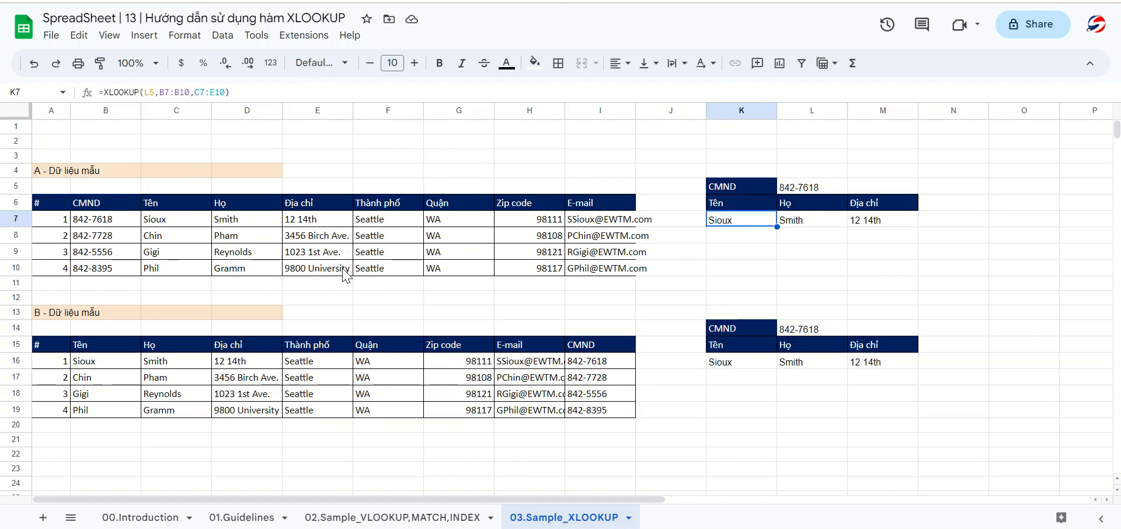
{"action": "left_click_drag", "start_coordinate": [345, 270], "coordinate": [178, 223]}
{"action": "left_click", "coordinate": [738, 224]}
{"action": "left_click", "coordinate": [194, 92]}
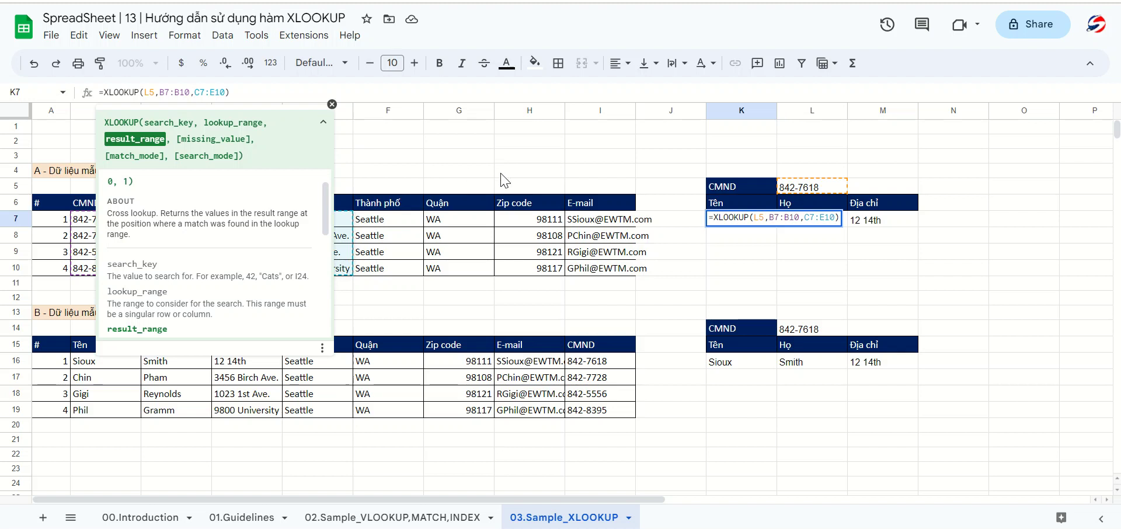
{"action": "left_click", "coordinate": [762, 255]}
{"action": "left_click", "coordinate": [765, 220]}
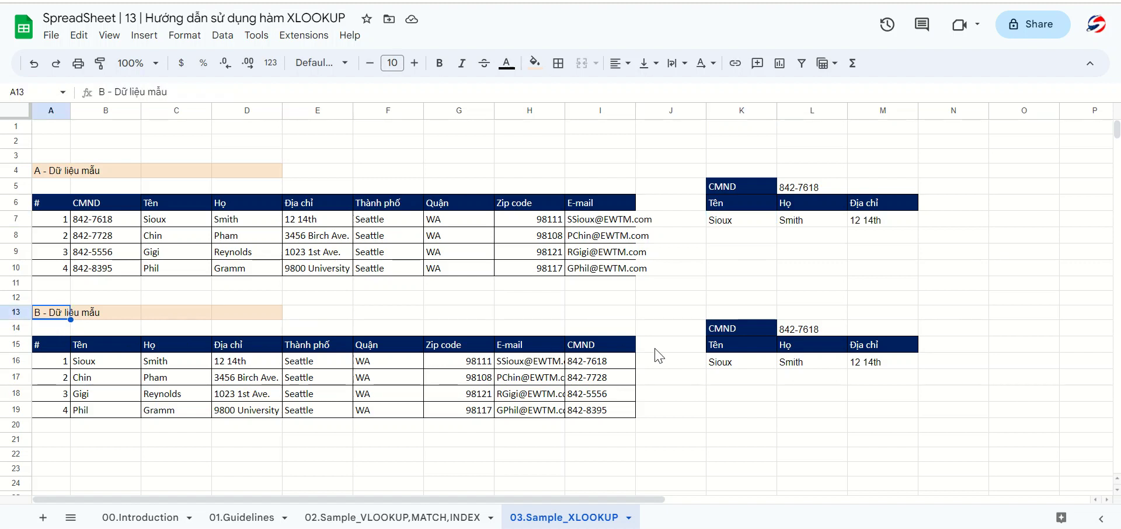
{"action": "left_click", "coordinate": [734, 362]}
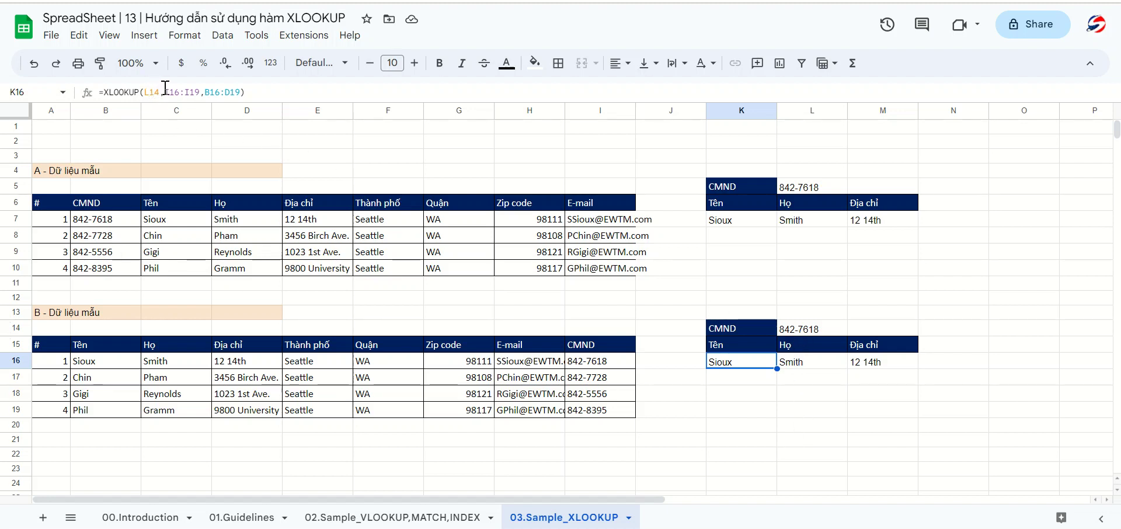
{"action": "left_click", "coordinate": [801, 328]}
{"action": "left_click", "coordinate": [752, 364]}
{"action": "left_click_drag", "start_coordinate": [596, 362], "coordinate": [604, 416]}
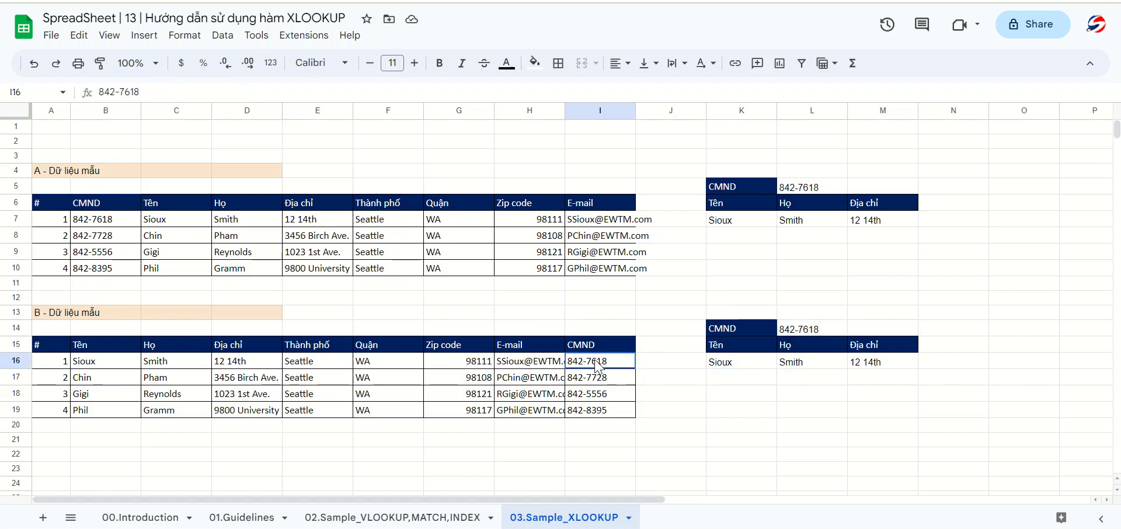
{"action": "left_click", "coordinate": [774, 362]}
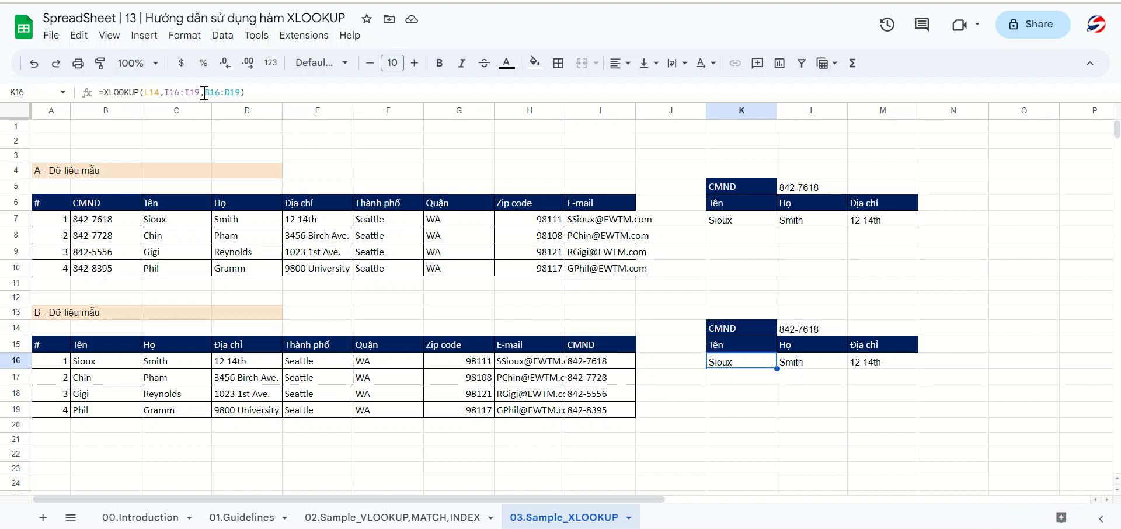
{"action": "left_click", "coordinate": [120, 368]}
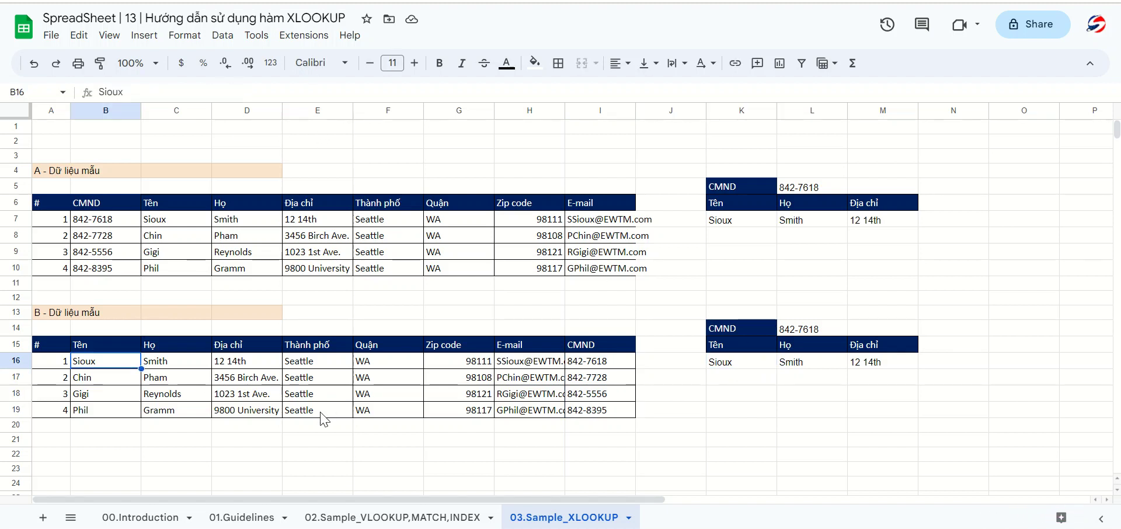
{"action": "left_click_drag", "start_coordinate": [276, 414], "coordinate": [228, 350]}
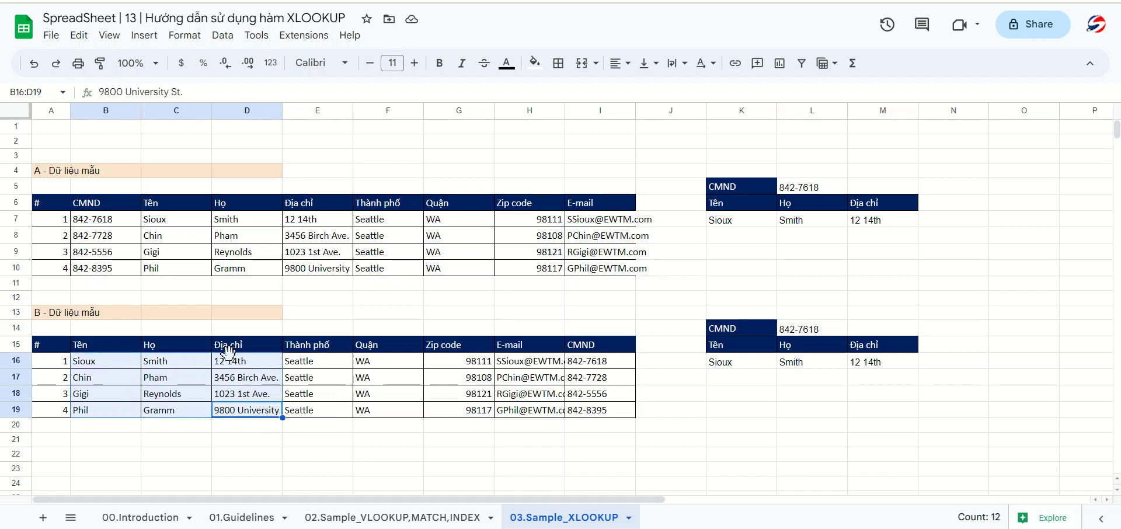
{"action": "left_click", "coordinate": [771, 362]}
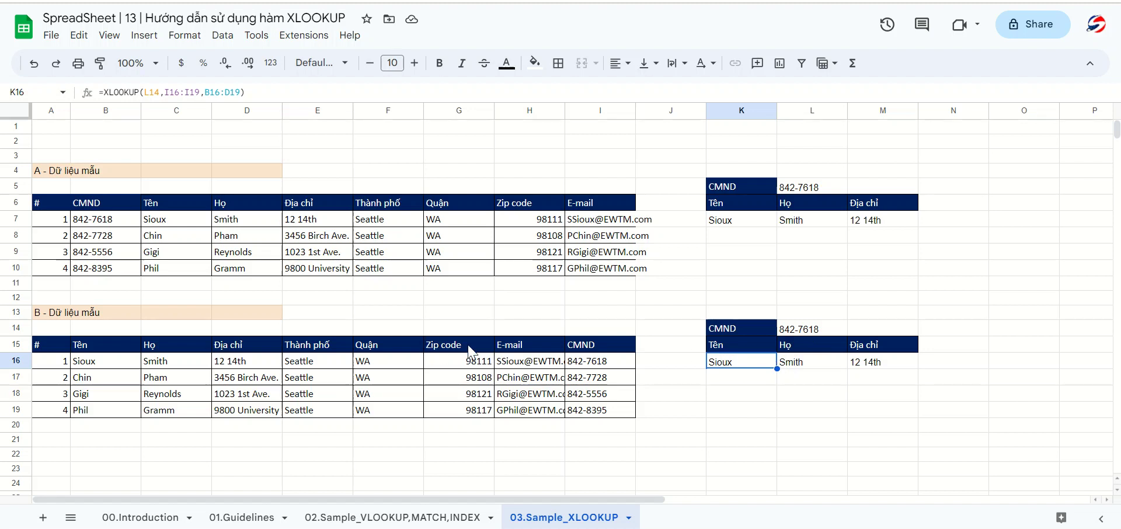
Copy the CMND label and ID 842-7618 from K14:L14 into K19:L19
{"action": "left_click", "coordinate": [743, 411]}
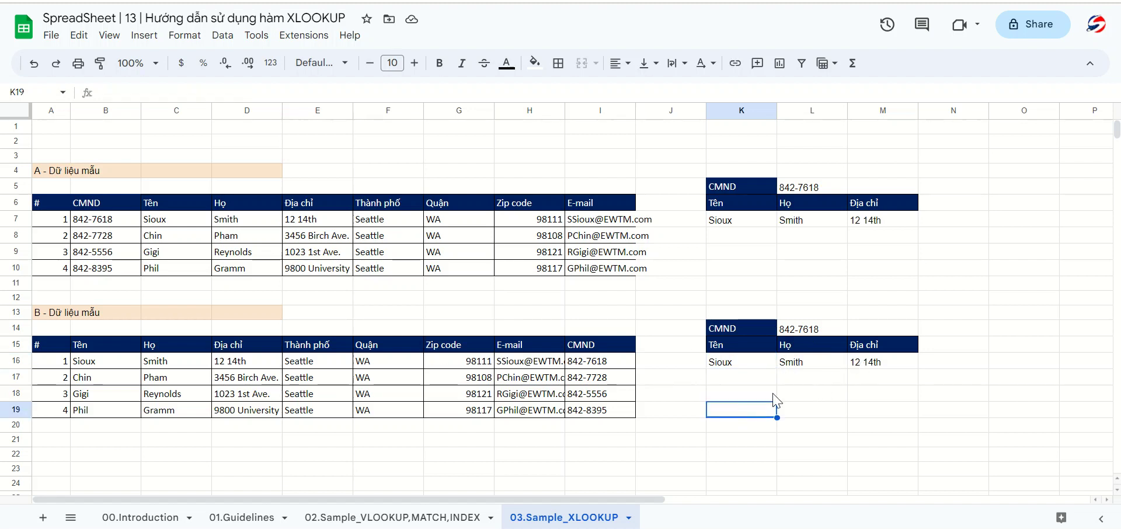
{"action": "left_click", "coordinate": [763, 322]}
{"action": "key", "text": "ctrl+c"}
{"action": "left_click", "coordinate": [763, 410]}
{"action": "key", "text": "ctrl+v"}
{"action": "left_click", "coordinate": [798, 415]}
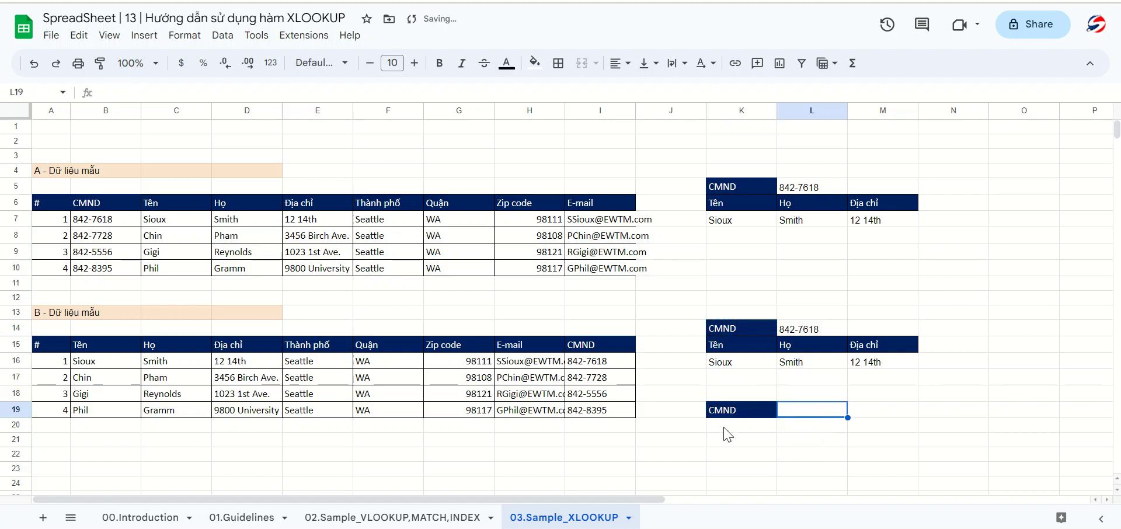
{"action": "left_click", "coordinate": [817, 330]}
{"action": "key", "text": "ctrl+c"}
{"action": "left_click", "coordinate": [814, 412]}
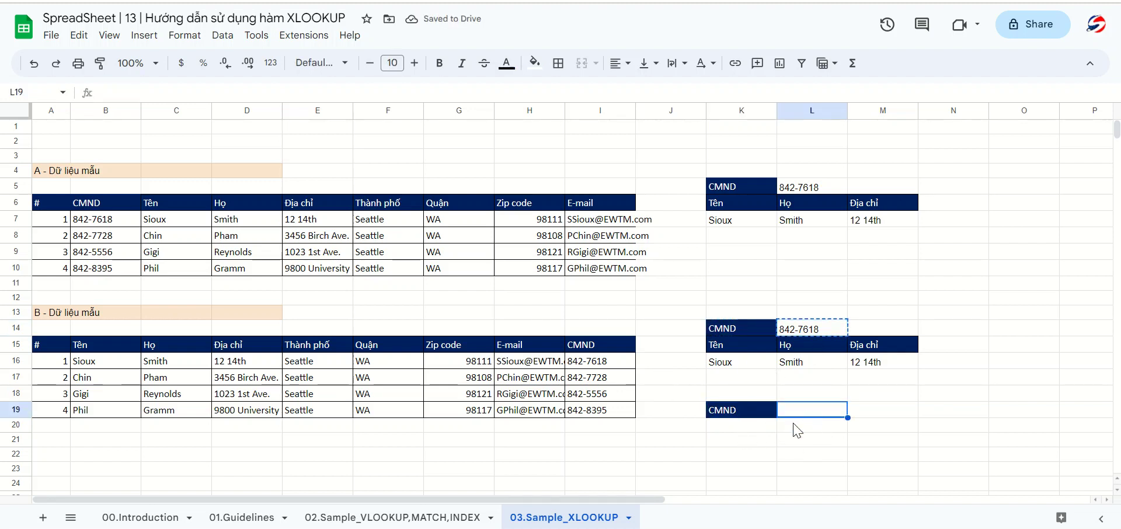
{"action": "key", "text": "ctrl+v"}
In K20, begin =XLOOKUP with search key L19 and lookup range I16:I19
{"action": "key", "text": "Return"}
{"action": "type", "text": "=XL"}
{"action": "key", "text": "Tab"}
{"action": "type", "text": "L19"}
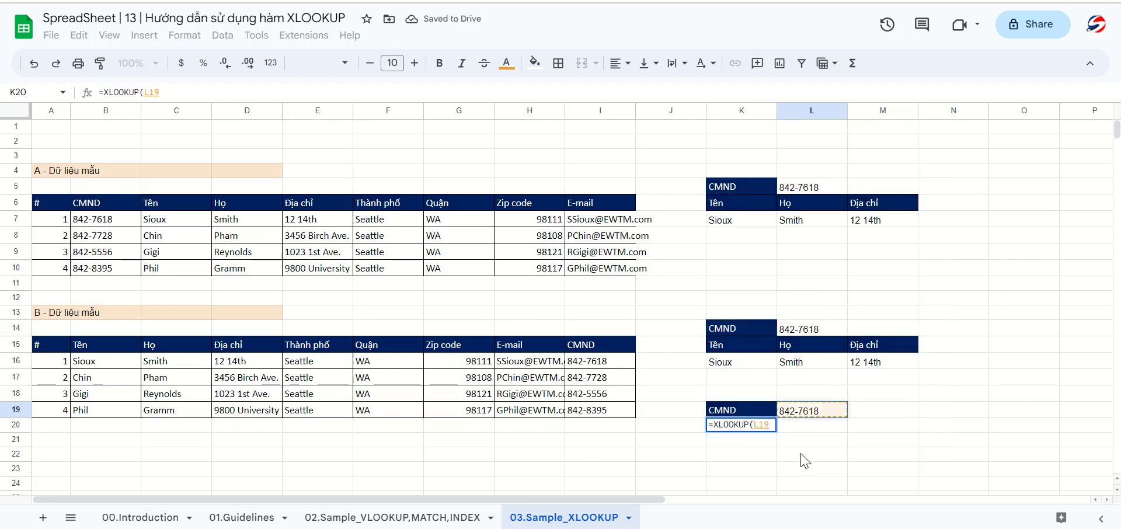
{"action": "type", "text": ","}
{"action": "key", "text": "Left"}
{"action": "key", "text": "Left"}
{"action": "key", "text": "Left"}
{"action": "key", "text": "Up"}
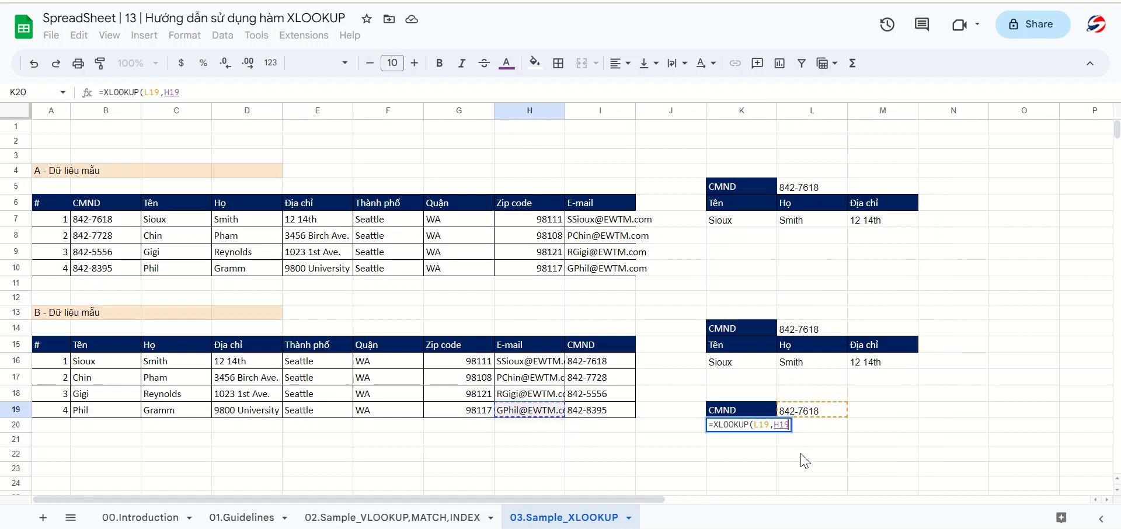
{"action": "key", "text": "Right"}
{"action": "key", "text": "shift+Up"}
{"action": "key", "text": "shift+Up"}
{"action": "key", "text": "shift+Up"}
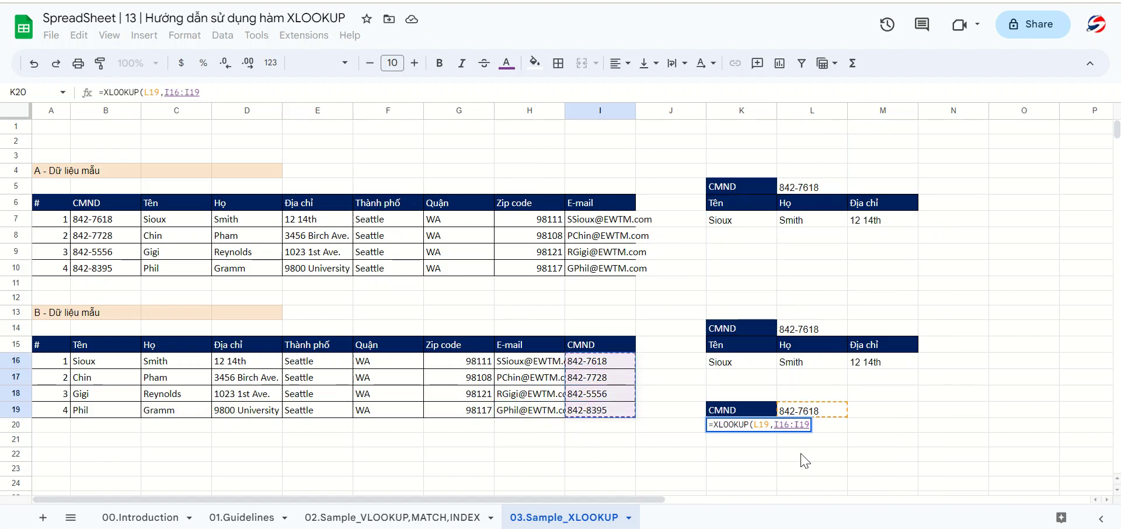
{"action": "type", "text": ","}
Finish the formula with result range D16:F19 and move it into K21
{"action": "key", "text": "Left"}
{"action": "key", "text": "Left"}
{"action": "key", "text": "Left"}
{"action": "key", "text": "Left"}
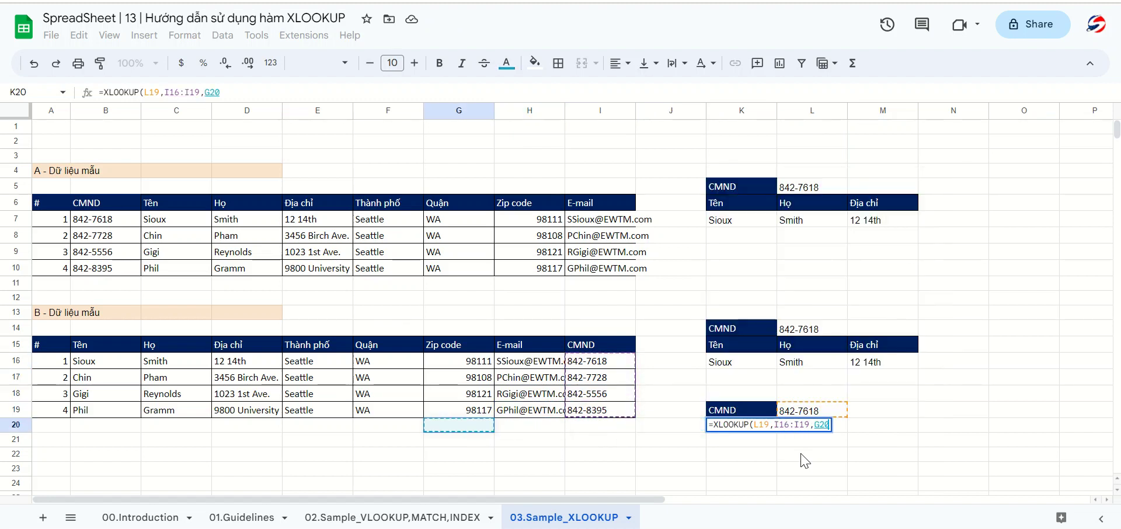
{"action": "key", "text": "Left"}
{"action": "key", "text": "Up"}
{"action": "key", "text": "Up"}
{"action": "key", "text": "Up"}
{"action": "key", "text": "Up"}
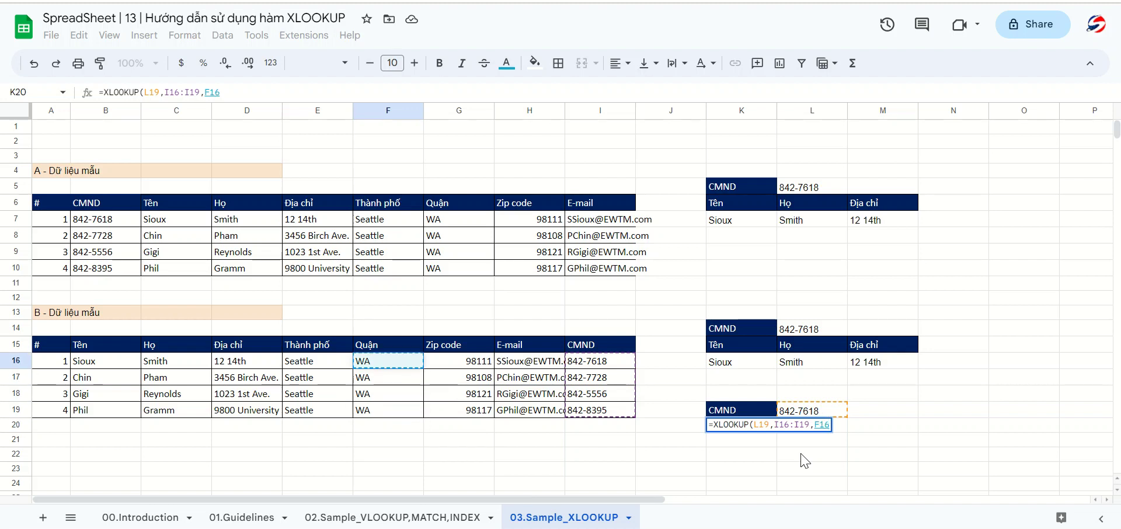
{"action": "key", "text": "Left"}
{"action": "key", "text": "Left"}
{"action": "key", "text": "Left"}
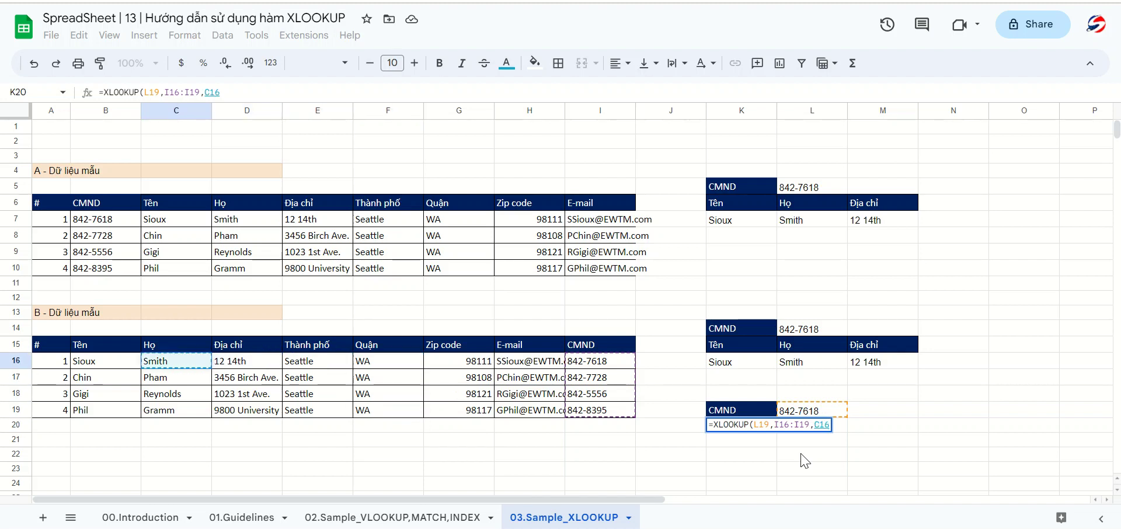
{"action": "key", "text": "Right"}
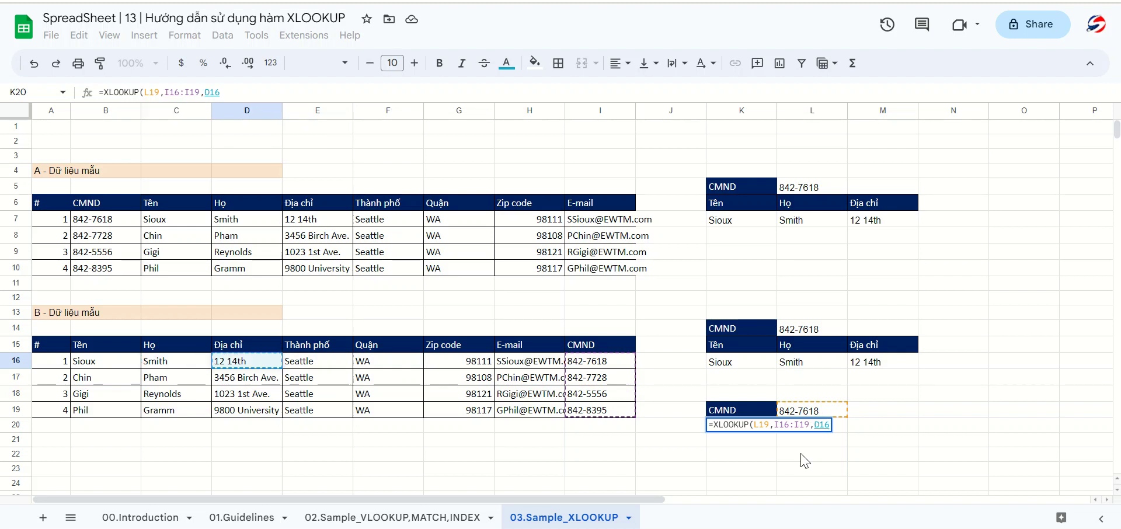
{"action": "key", "text": "shift+Right"}
{"action": "key", "text": "shift+Right"}
{"action": "key", "text": "shift+Down"}
{"action": "key", "text": "shift+Down"}
{"action": "key", "text": "shift+Down"}
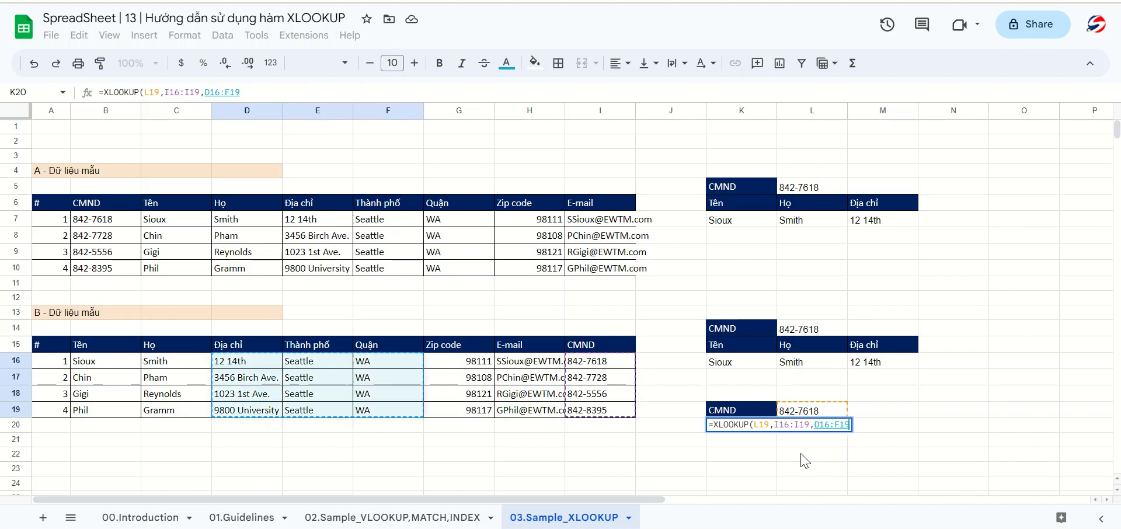
{"action": "key", "text": "Return"}
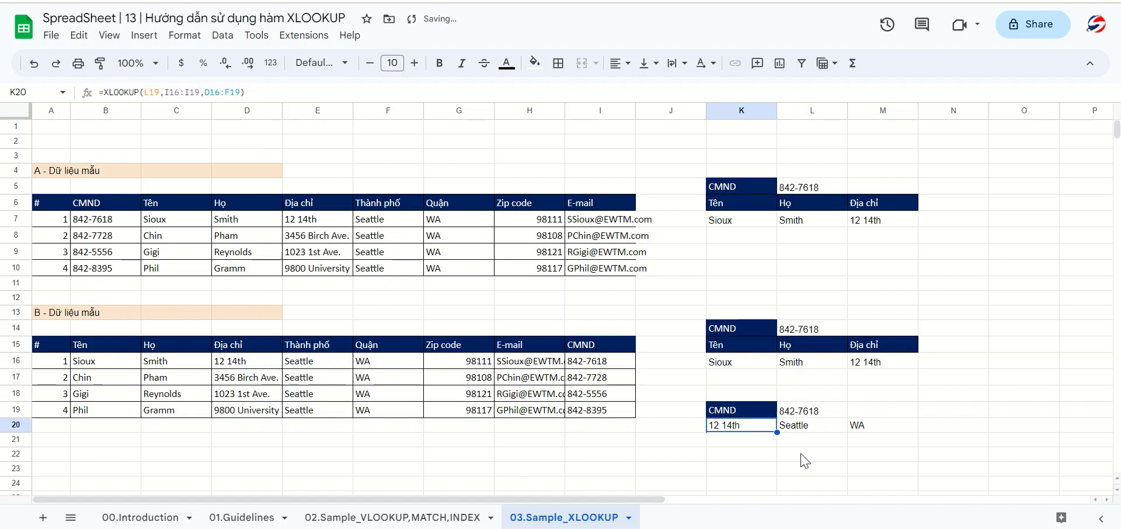
{"action": "key", "text": "ctrl+v"}
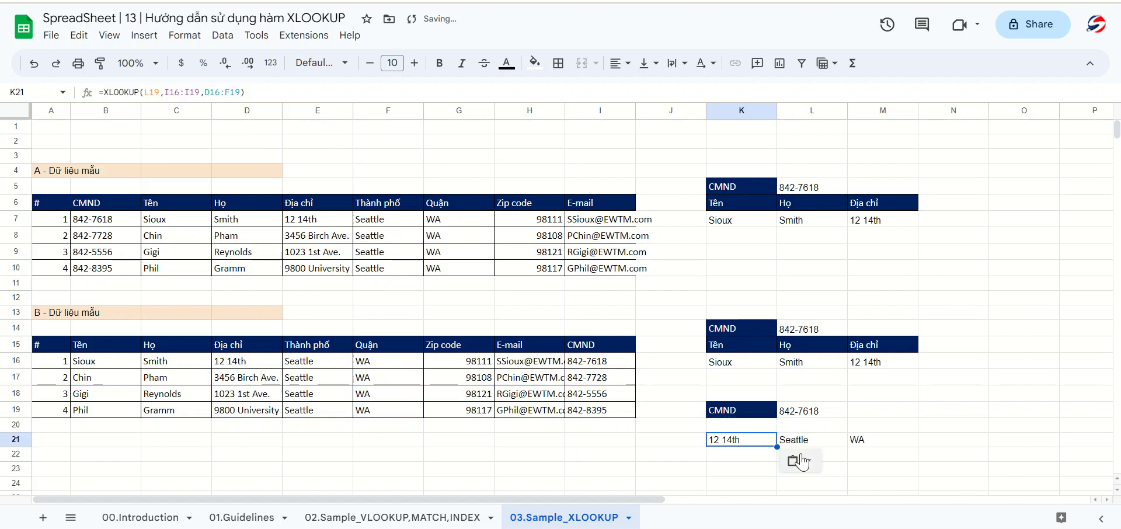
{"action": "key", "text": "Up"}
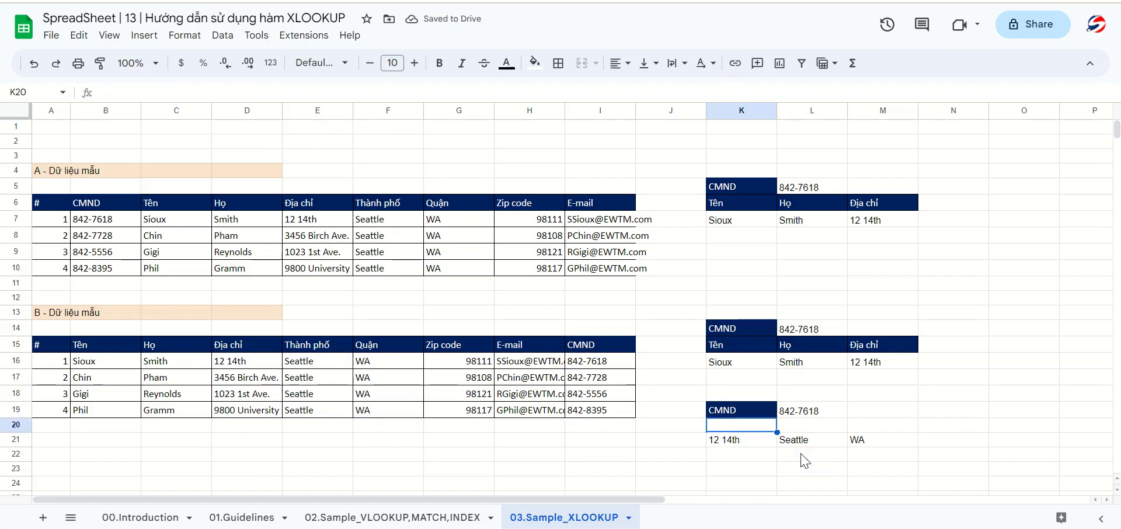
Enter the headings Địa chỉ, Thành phố and Quận in K20:M20
{"action": "type", "text": "Địa chỉ"}
{"action": "key", "text": "Tab"}
{"action": "type", "text": "Thành phố"}
{"action": "key", "text": "Tab"}
{"action": "type", "text": "Quân"}
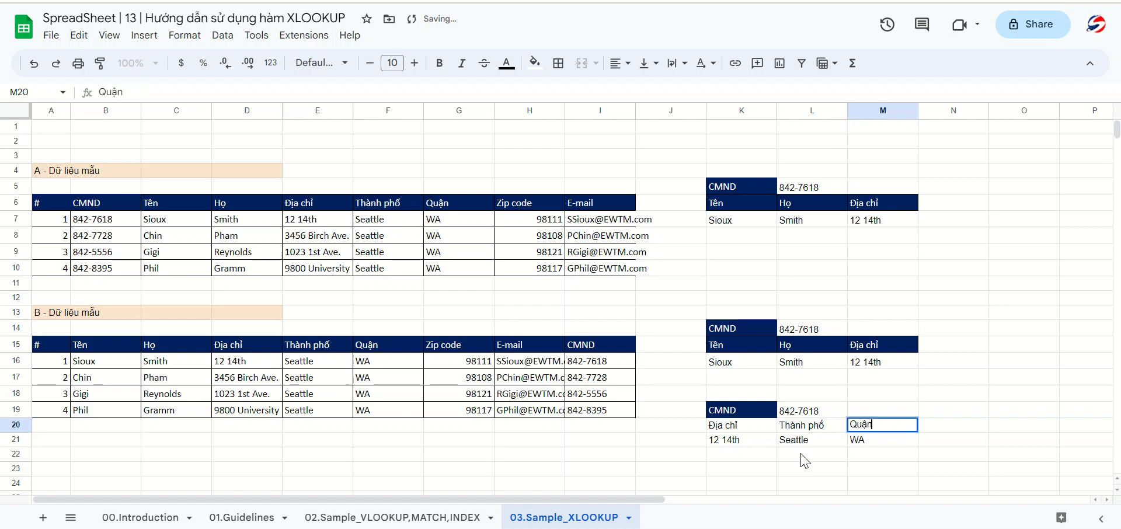
{"action": "key", "text": "Return"}
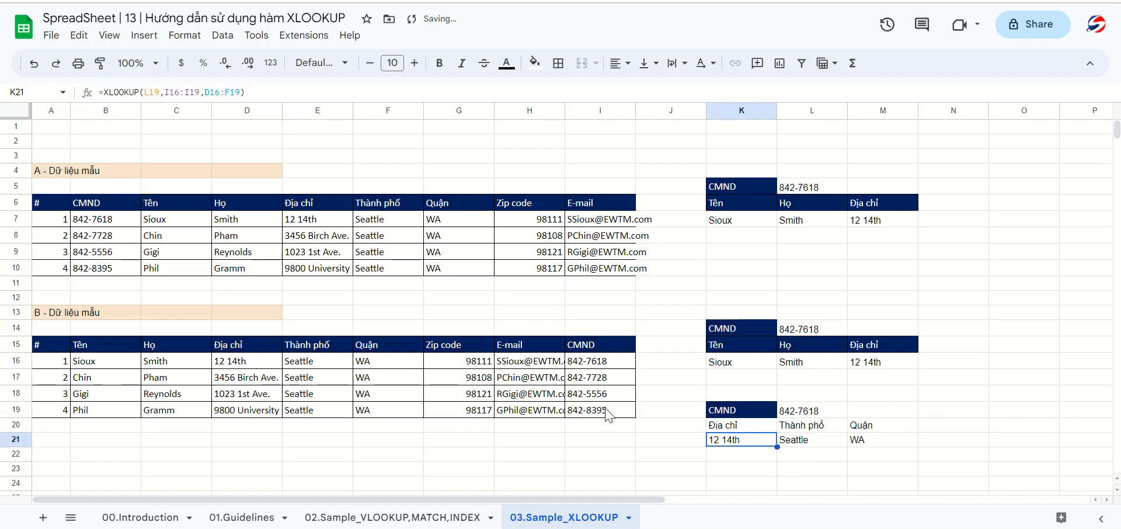
Fill the first result cell K21 with yellow
{"action": "left_click", "coordinate": [607, 413]}
{"action": "left_click", "coordinate": [731, 442]}
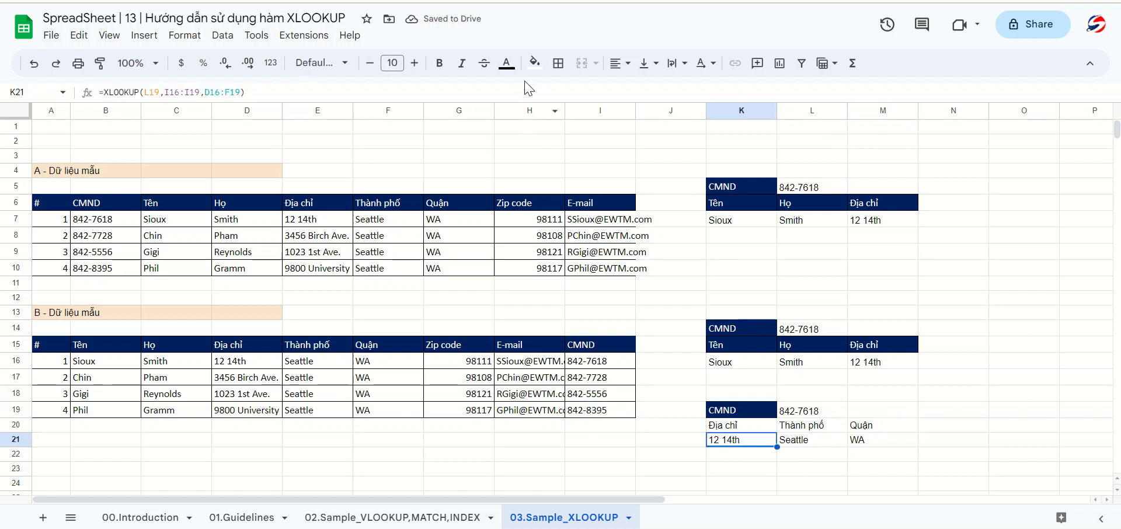
{"action": "left_click", "coordinate": [532, 62]}
{"action": "left_click", "coordinate": [581, 125]}
Add "Nhập giá trị ko tồn tại" as the missing_value argument of K21's XLOOKUP
{"action": "left_click", "coordinate": [278, 94]}
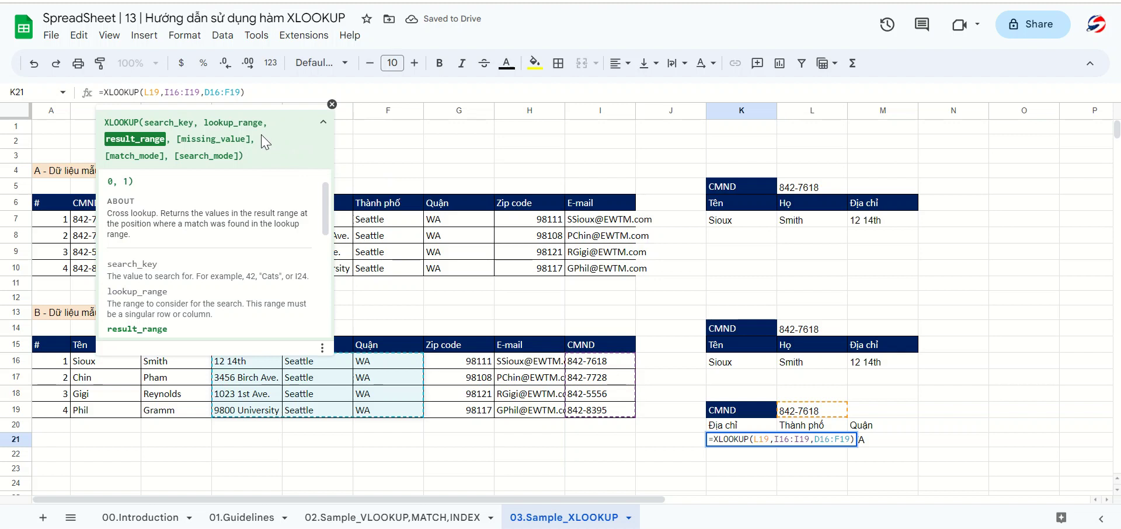
{"action": "key", "text": "BackSpace"}
{"action": "type", "text": "\"\""}
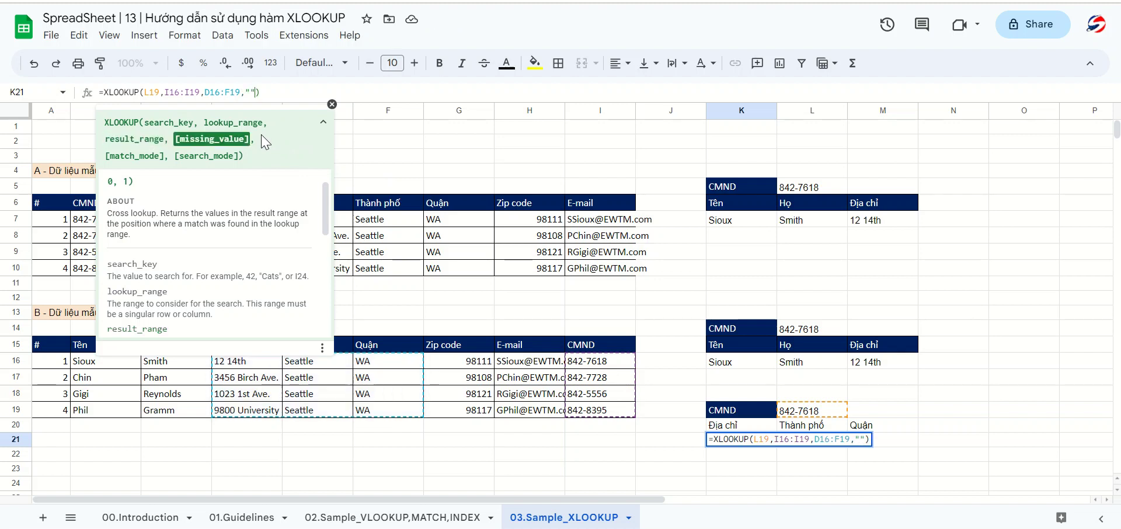
{"action": "type", "text": "Nhập giá"}
{"action": "type", "text": " trị ko tồn tại"}
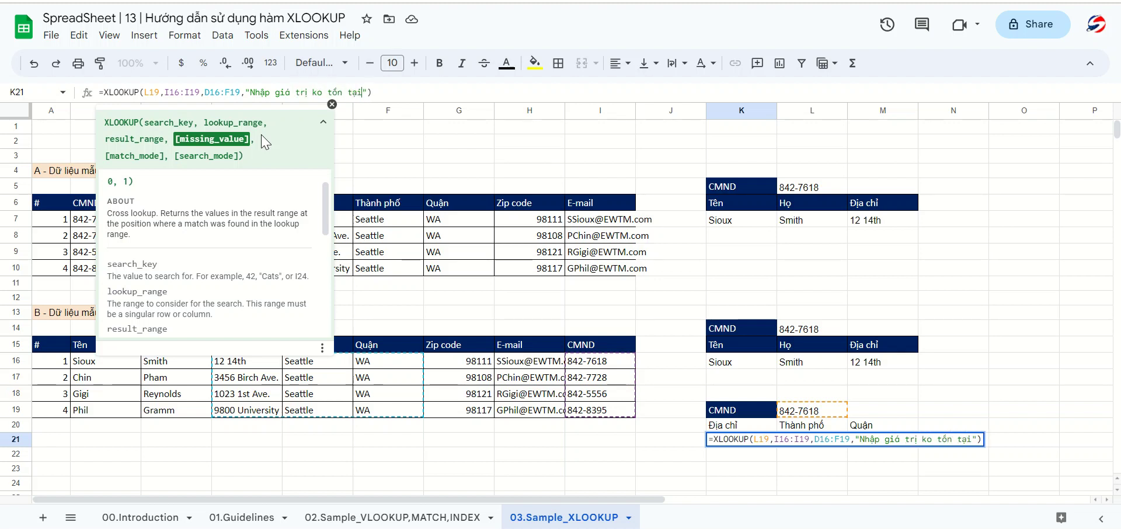
{"action": "key", "text": "Return"}
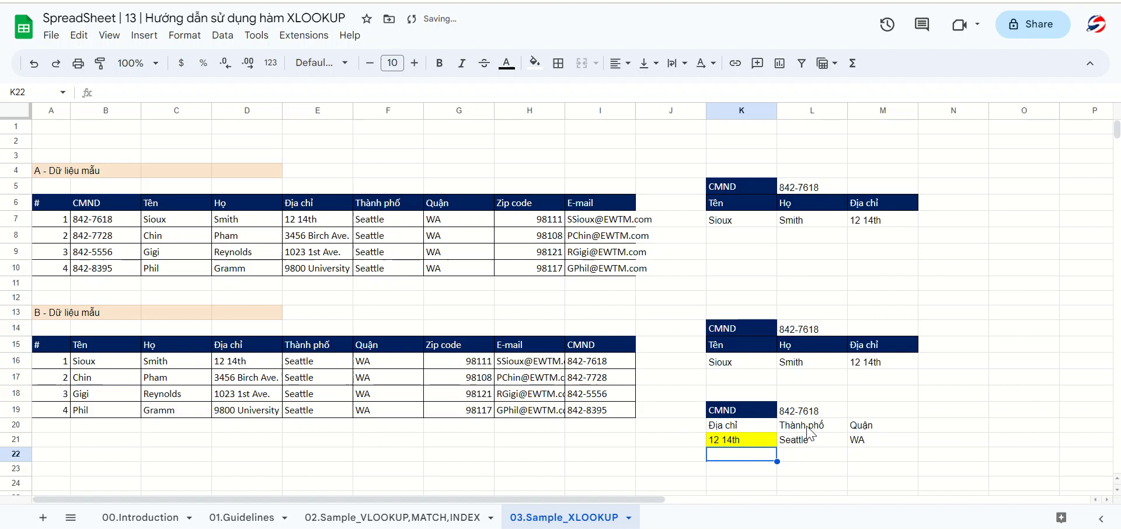
Enter xxx in L19 and check K21's not-found message
{"action": "left_click", "coordinate": [809, 410]}
{"action": "type", "text": "xxx"}
{"action": "left_click", "coordinate": [805, 454]}
{"action": "left_click", "coordinate": [746, 442]}
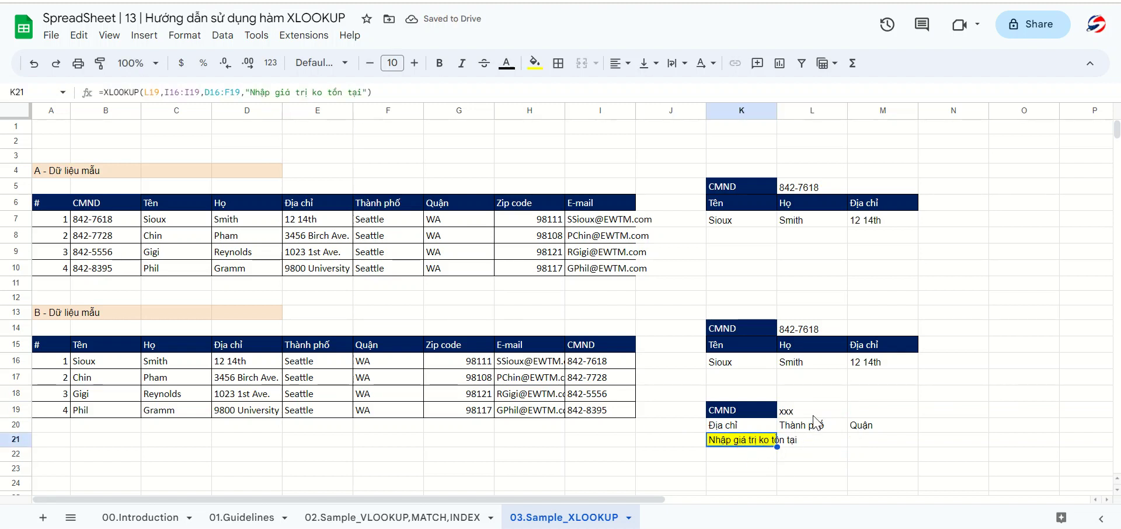
{"action": "left_click", "coordinate": [812, 329]}
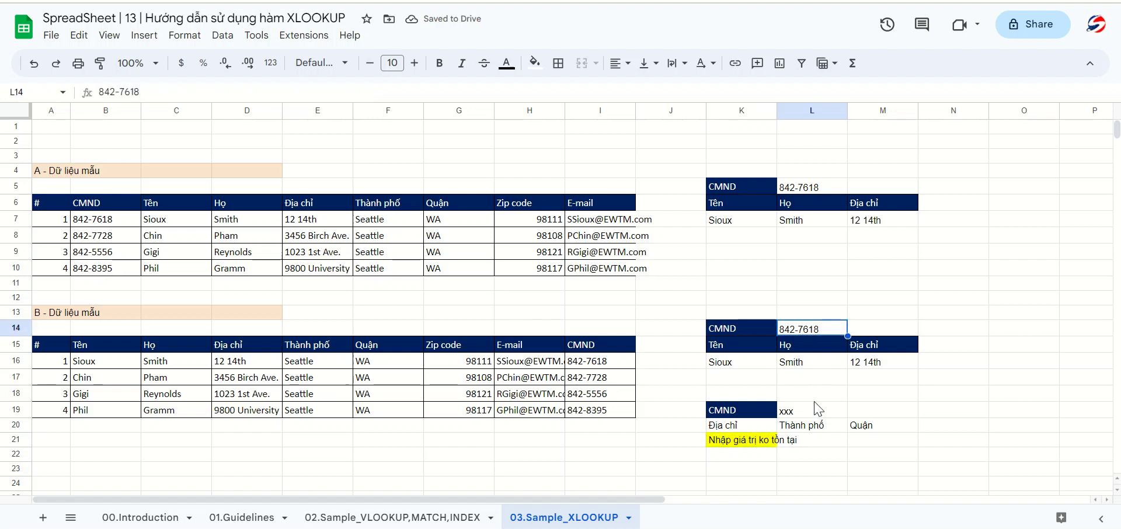
{"action": "type", "text": "xxx"}
{"action": "left_click", "coordinate": [812, 426]}
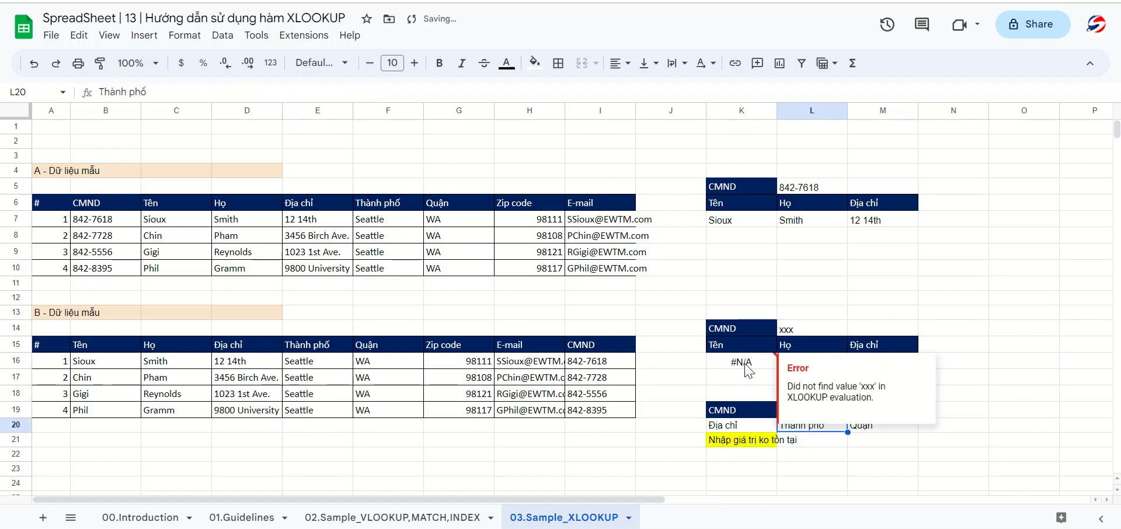
{"action": "left_click", "coordinate": [748, 368]}
{"action": "key", "text": "ctrl+z"}
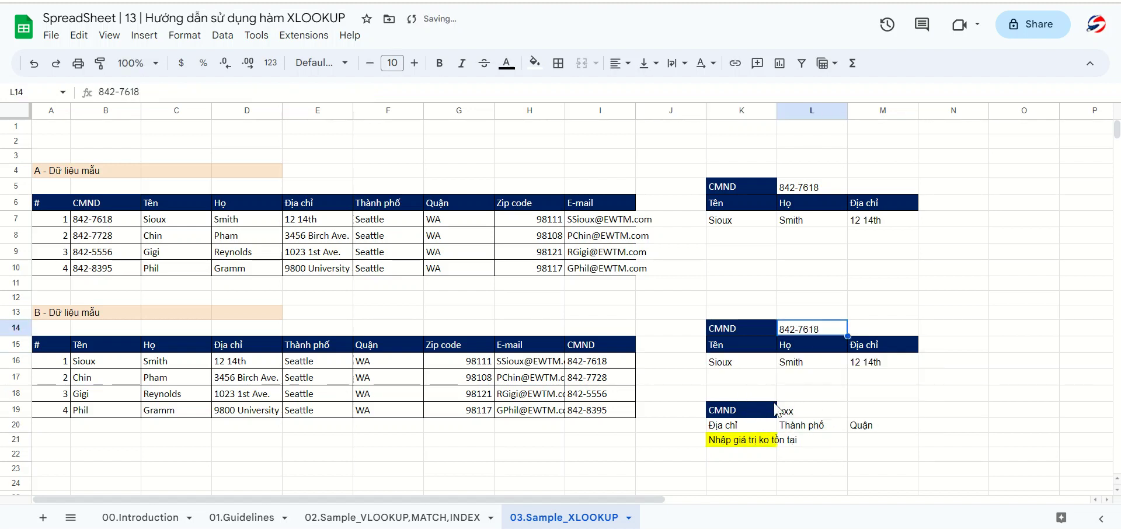
{"action": "left_click", "coordinate": [742, 362]}
Open the K21 formula for editing
{"action": "left_click", "coordinate": [801, 413]}
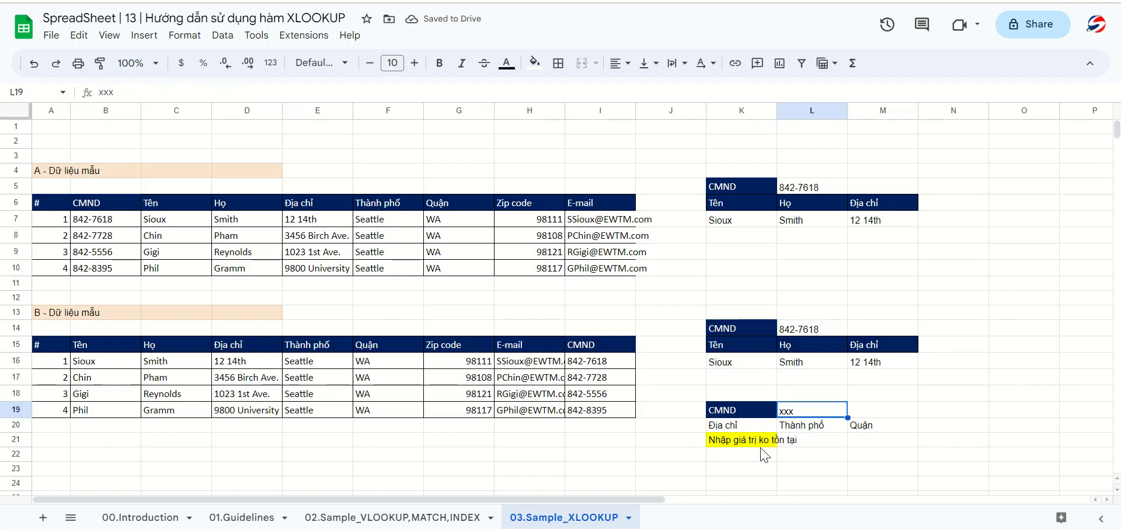
{"action": "left_click", "coordinate": [759, 441]}
{"action": "left_click", "coordinate": [303, 92]}
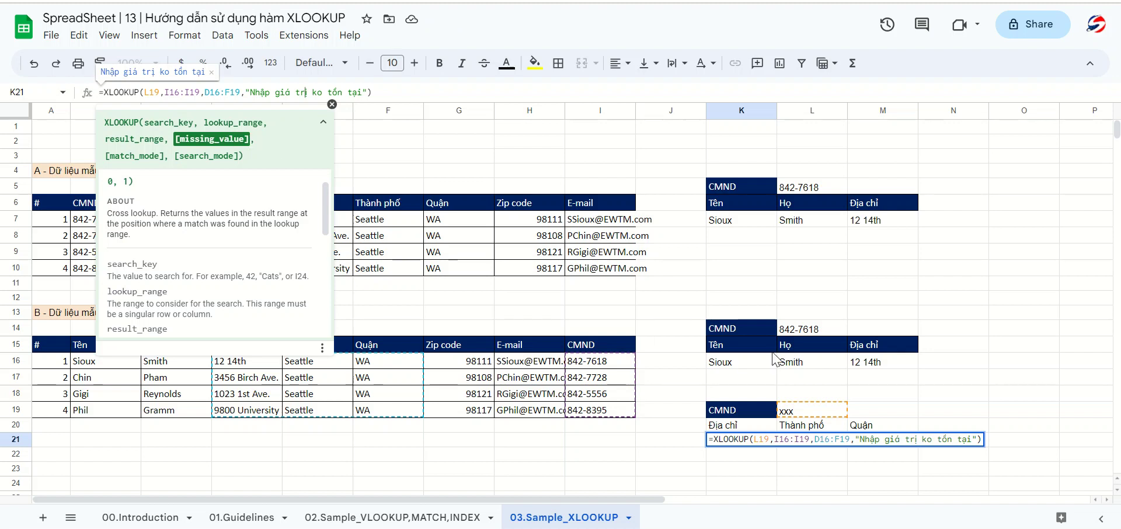
Fill K21:L21 yellow behind the not-found message
{"action": "key", "text": "Escape"}
{"action": "left_click", "coordinate": [810, 443], "text": "shift"}
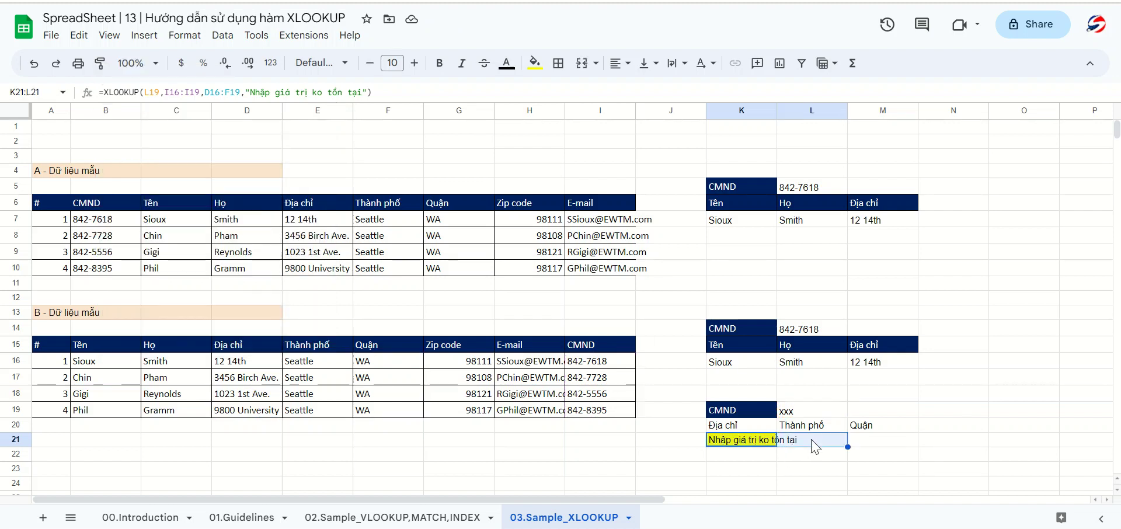
{"action": "left_click", "coordinate": [535, 63]}
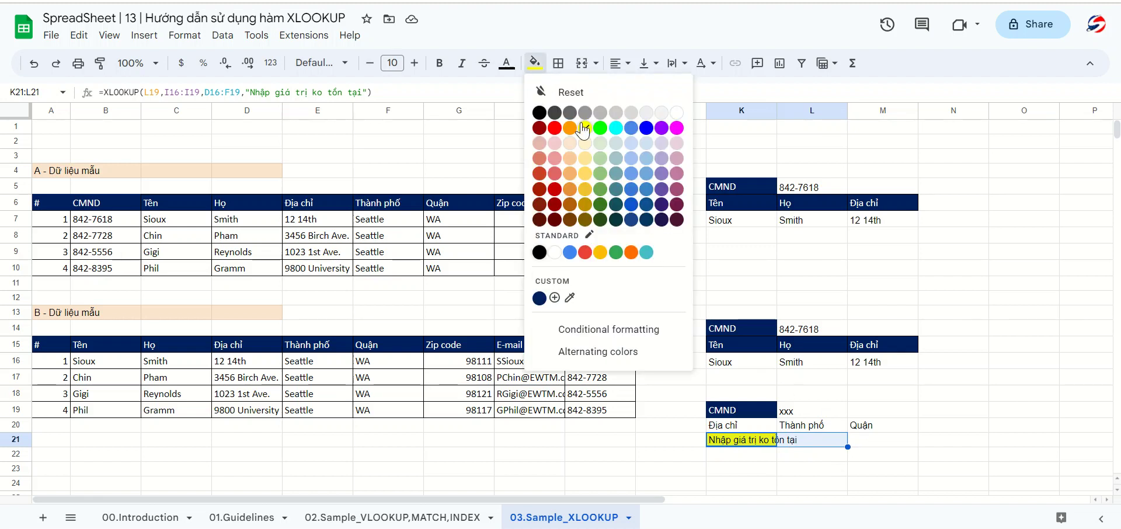
{"action": "left_click", "coordinate": [584, 128]}
{"action": "left_click", "coordinate": [788, 393]}
{"action": "left_click", "coordinate": [774, 442]}
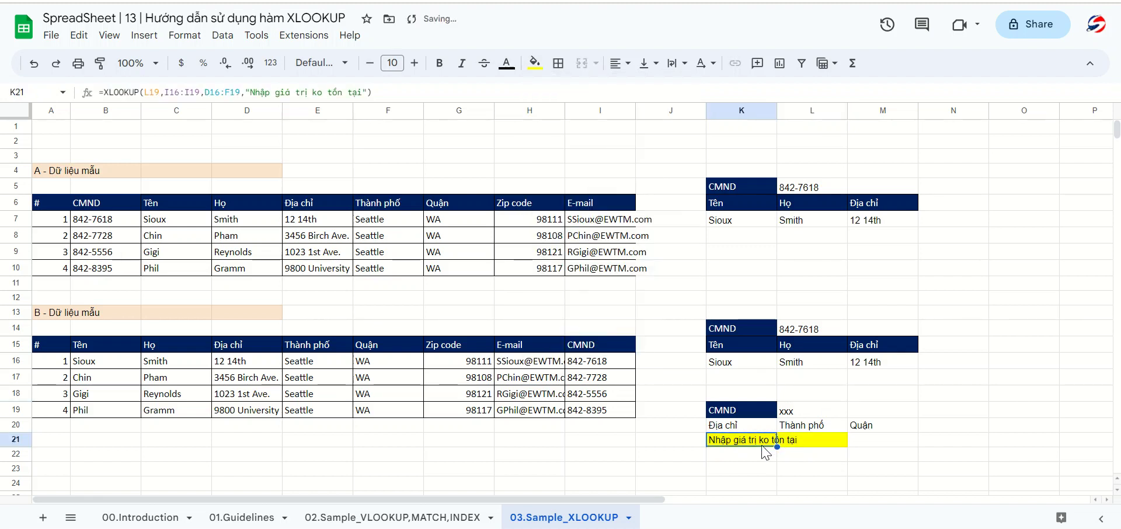
View K21's XLOOKUP arguments, then briefly open and close the File menu
{"action": "left_click", "coordinate": [276, 92]}
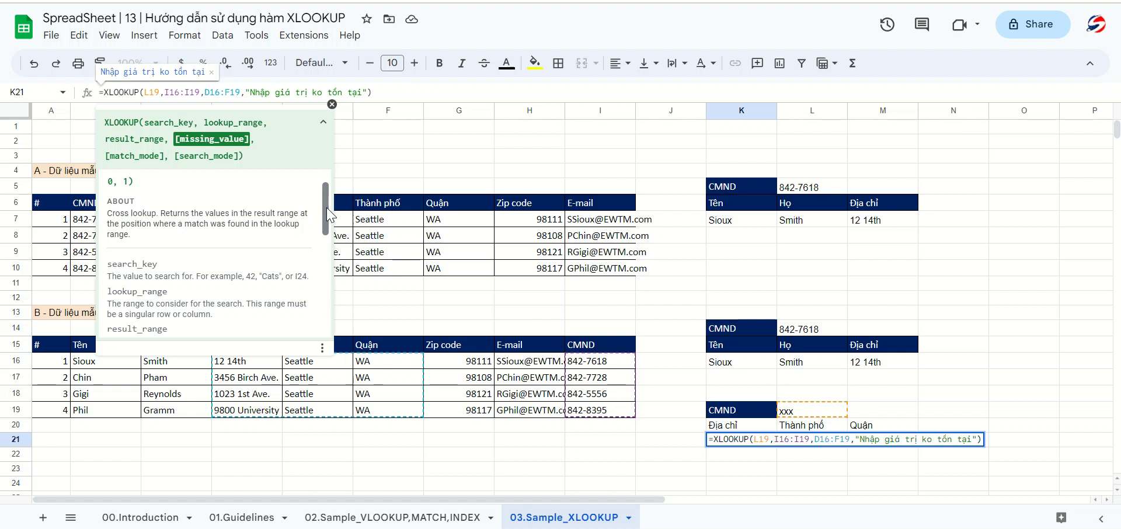
{"action": "left_click_drag", "start_coordinate": [328, 215], "coordinate": [331, 279]}
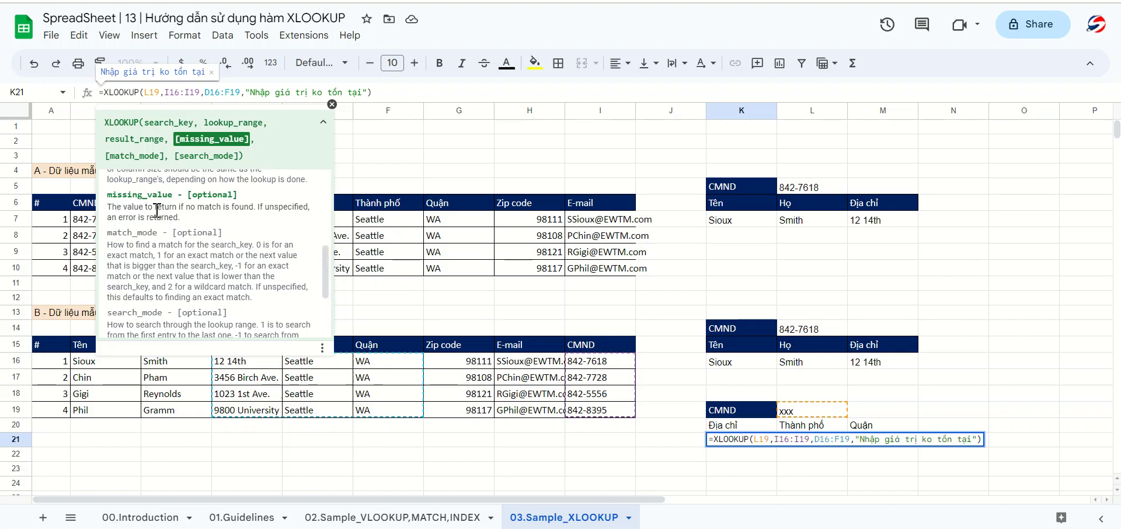
{"action": "left_click", "coordinate": [402, 251]}
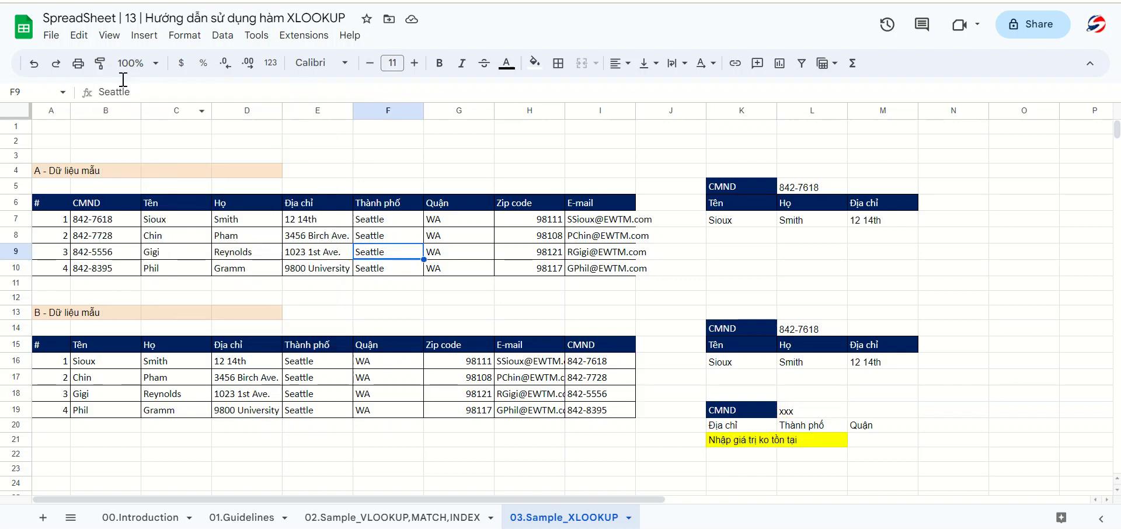
{"action": "left_click", "coordinate": [50, 38]}
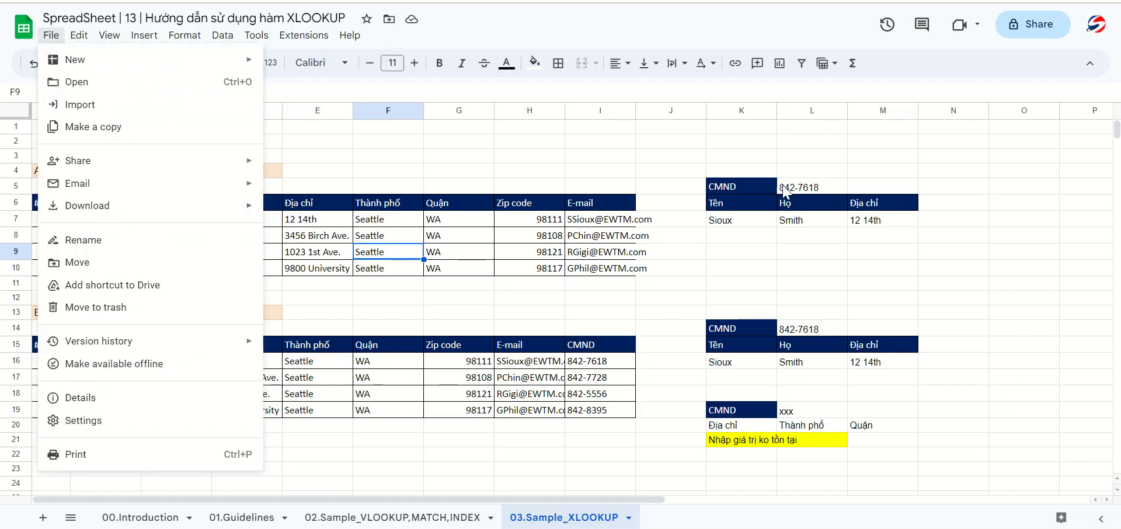
{"action": "left_click", "coordinate": [337, 142]}
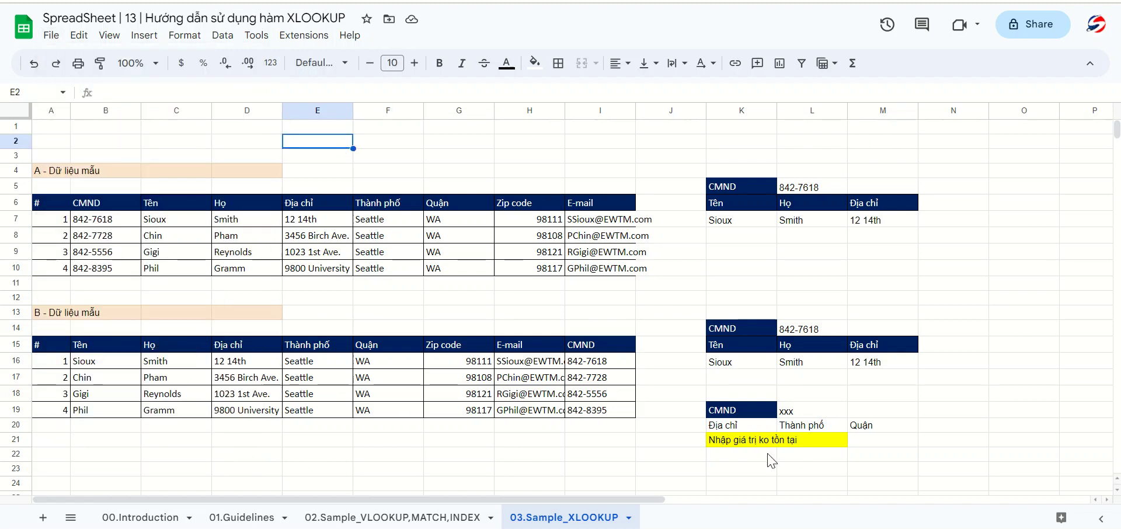
Review the missing_value and search_mode help for K21's XLOOKUP, leaving it unchanged
{"action": "left_click", "coordinate": [745, 442]}
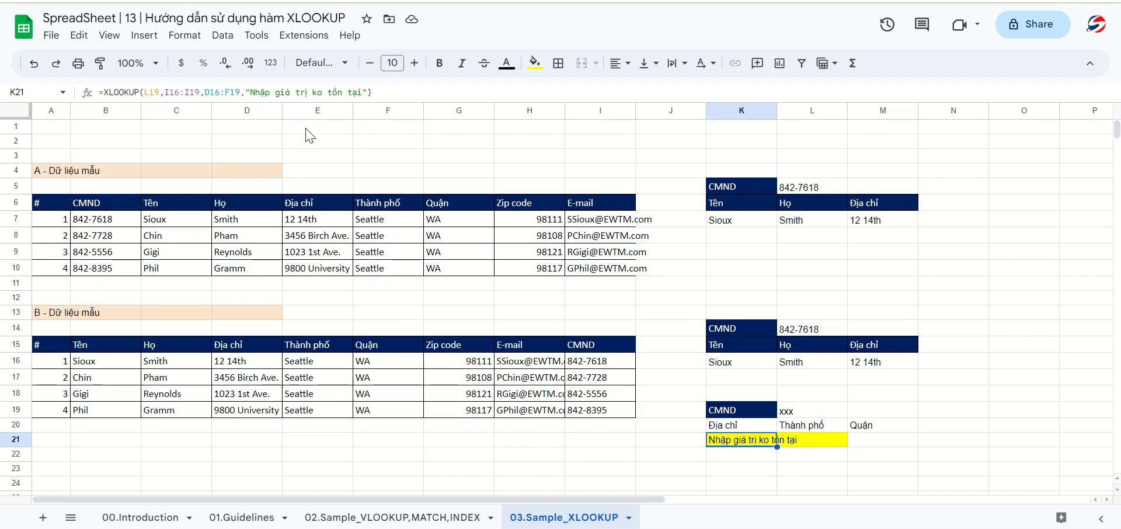
{"action": "left_click", "coordinate": [299, 91]}
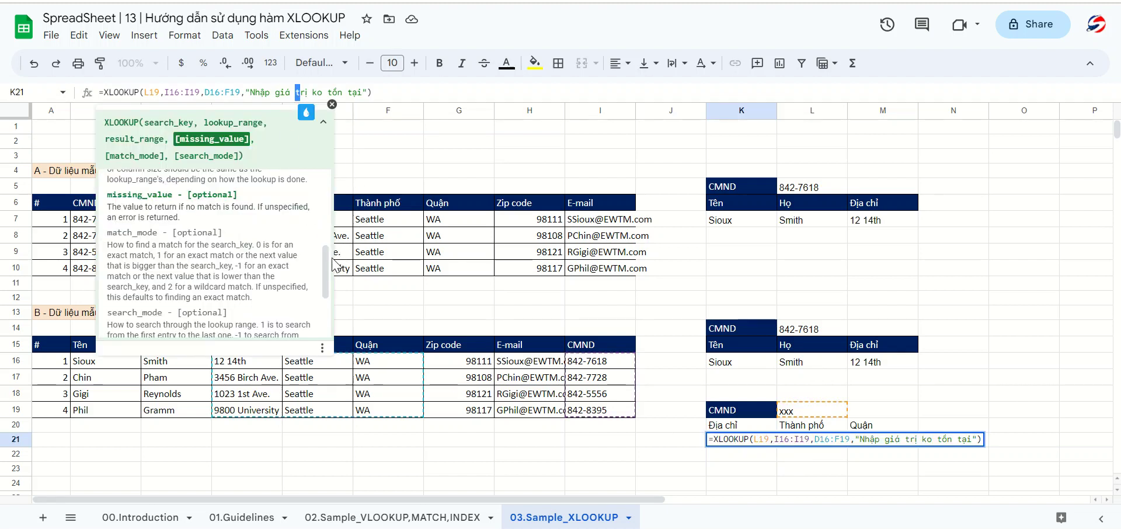
{"action": "scroll", "coordinate": [333, 269], "scroll_direction": "down", "scroll_amount": 3}
{"action": "scroll", "coordinate": [333, 269], "scroll_direction": "down", "scroll_amount": 2}
{"action": "scroll", "coordinate": [225, 207], "scroll_direction": "up", "scroll_amount": 2}
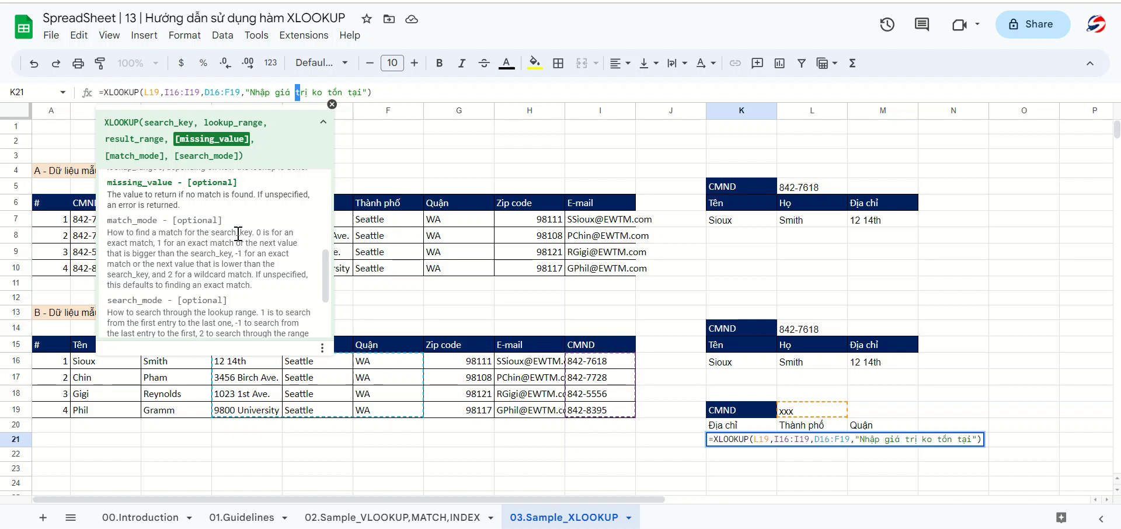
{"action": "left_click", "coordinate": [159, 157]}
{"action": "left_click", "coordinate": [160, 157]}
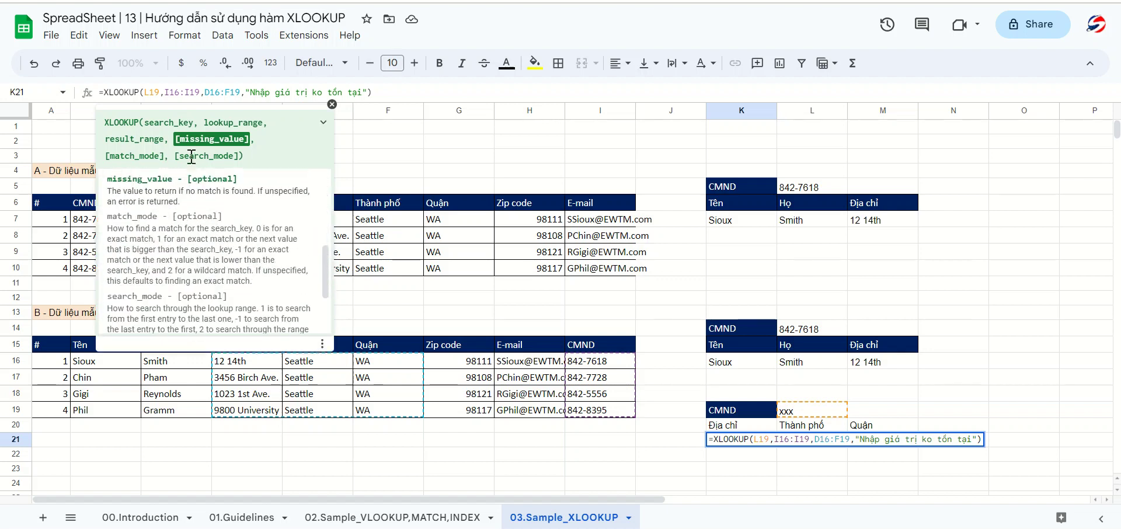
{"action": "scroll", "coordinate": [151, 226], "scroll_direction": "down", "scroll_amount": 2}
{"action": "scroll", "coordinate": [202, 241], "scroll_direction": "down", "scroll_amount": 1}
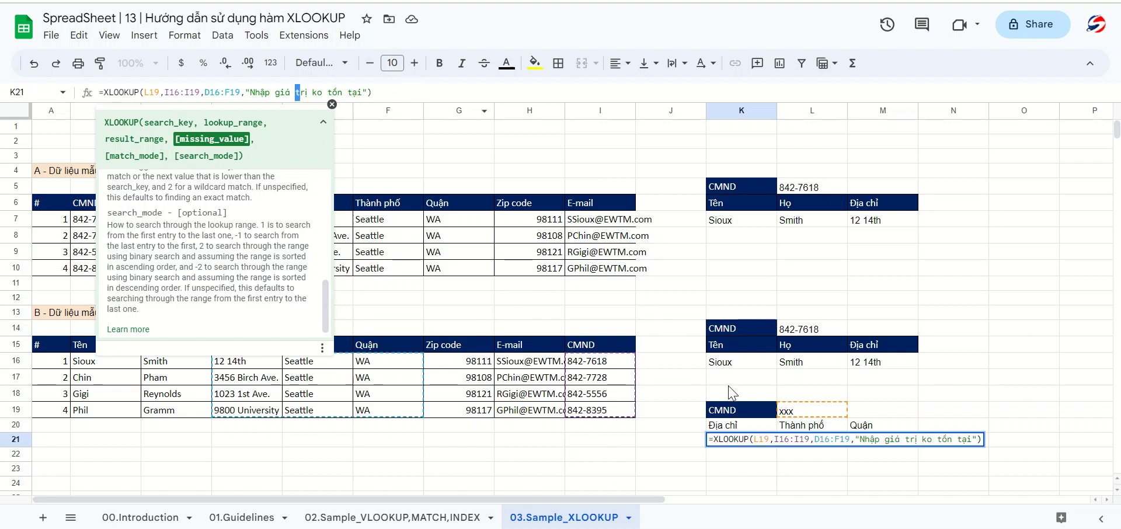
{"action": "key", "text": "Escape"}
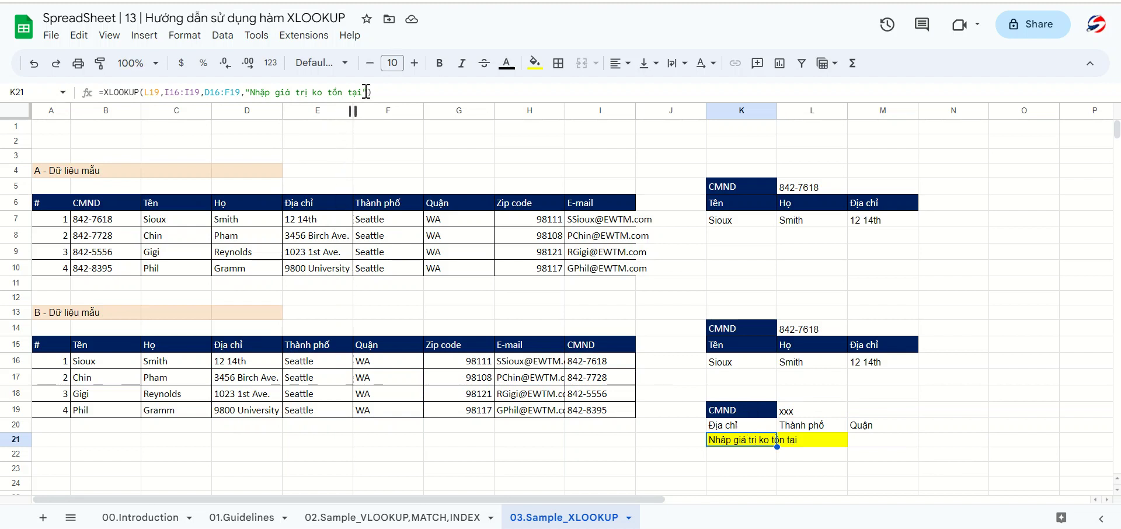
Copy the lookup block K19:M21 and paste it into K24:M26
{"action": "left_click_drag", "start_coordinate": [711, 404], "coordinate": [873, 444]}
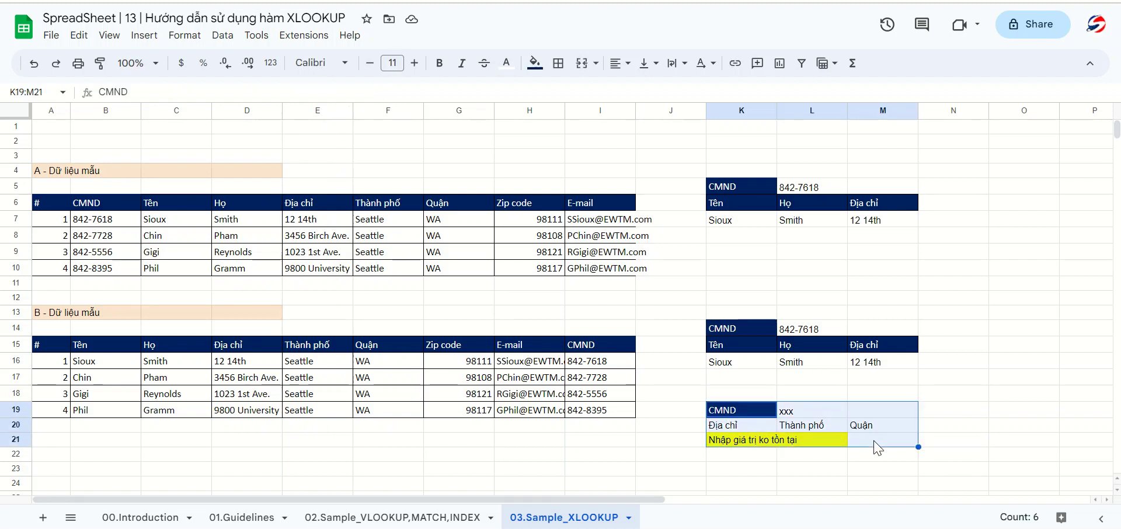
{"action": "key", "text": "ctrl+c"}
{"action": "left_click", "coordinate": [768, 484]}
{"action": "scroll", "coordinate": [775, 463], "scroll_direction": "down", "scroll_amount": 1}
{"action": "key", "text": "ctrl+v"}
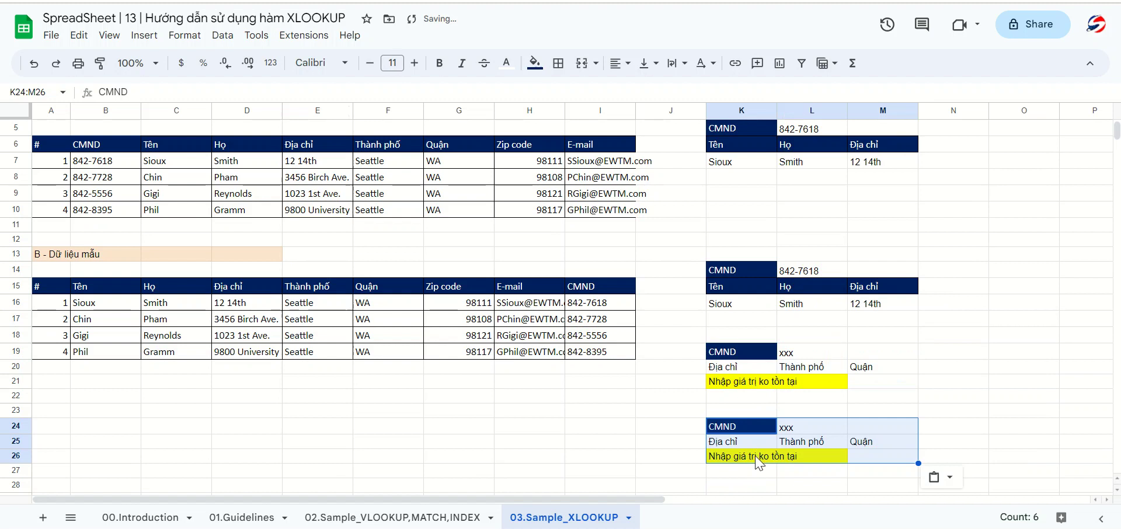
Clear the pasted formula in K26 to rewrite it
{"action": "left_click", "coordinate": [773, 459]}
{"action": "double_click", "coordinate": [774, 460]}
{"action": "key", "text": "Escape"}
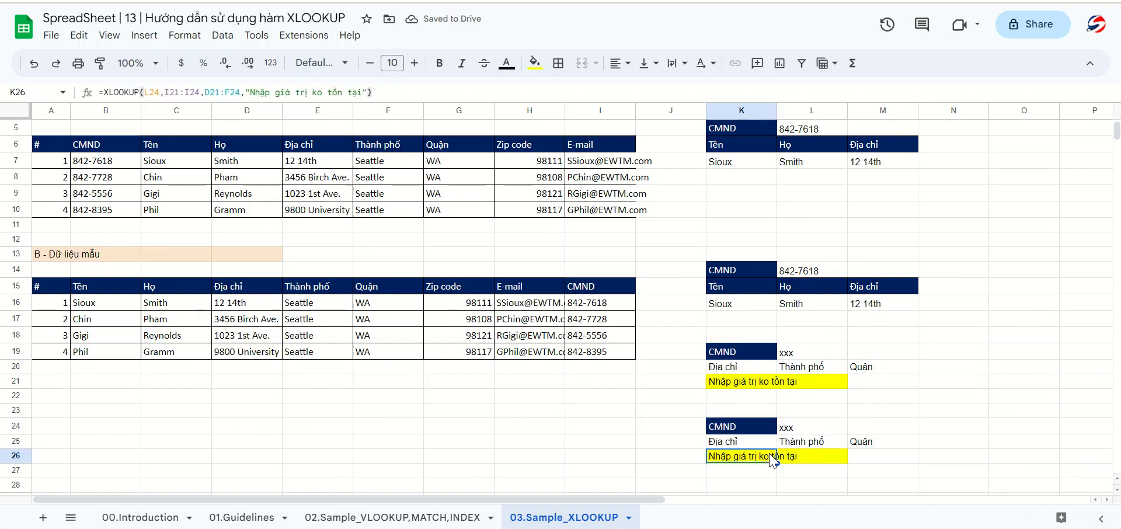
{"action": "type", "text": "="}
{"action": "key", "text": "Escape"}
{"action": "key", "text": "Delete"}
Start K26's XLOOKUP with search key L24 and absolute lookup range $I$16:$I$19
{"action": "type", "text": "=XLOOKUP(K25"}
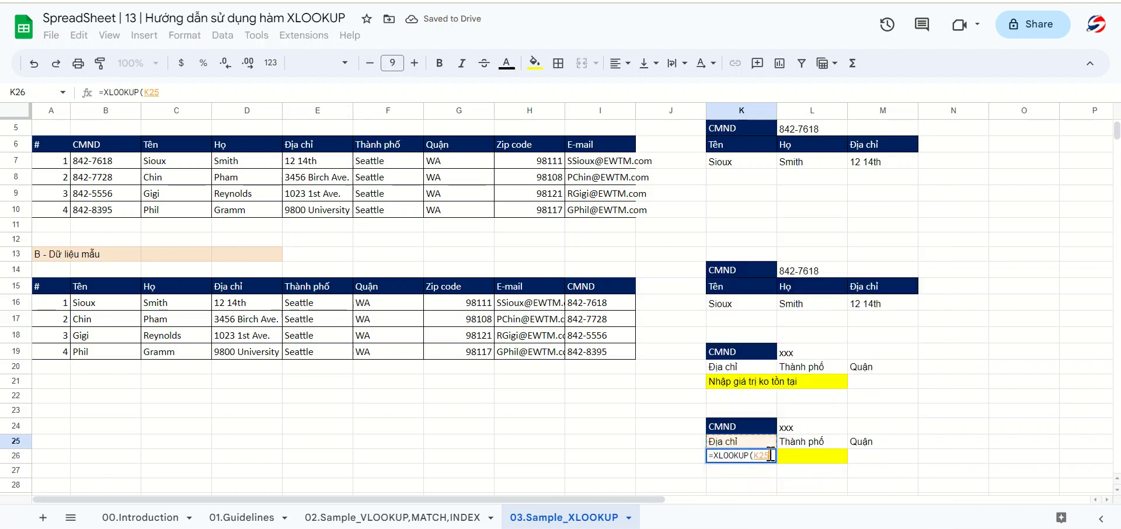
{"action": "key", "text": "Up"}
{"action": "key", "text": "Right"}
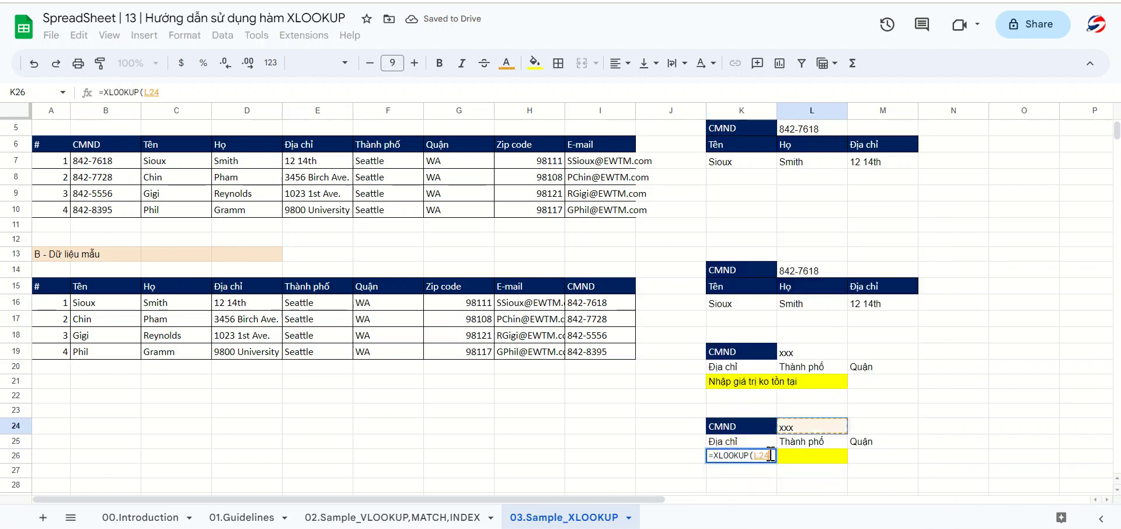
{"action": "type", "text": ","}
{"action": "left_click_drag", "start_coordinate": [610, 303], "coordinate": [610, 347]}
{"action": "key", "text": "F4"}
{"action": "type", "text": ","}
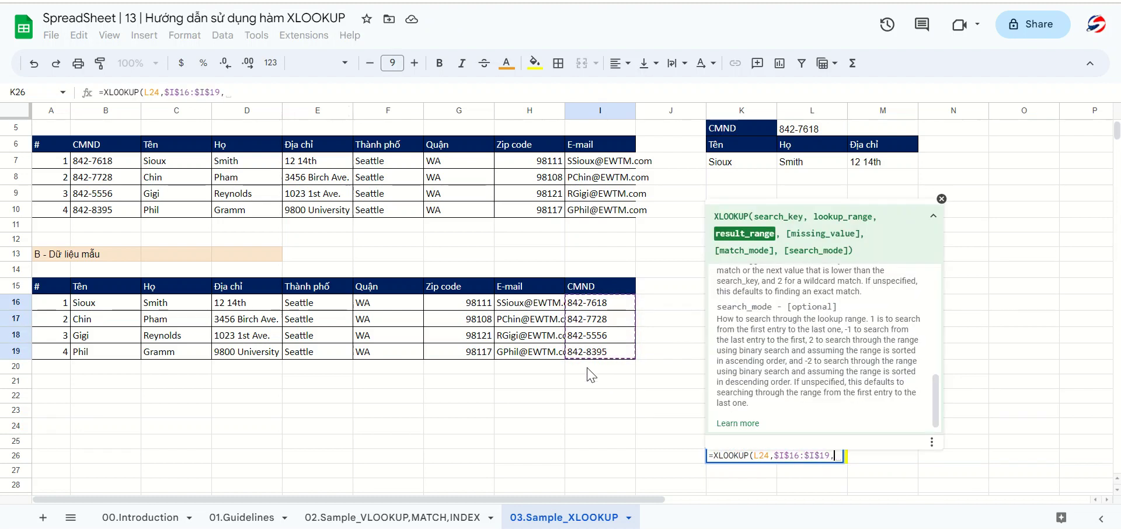
Complete it with result range $D$16:$G$19, "Ko tồn tại", match mode 0, search mode -1
{"action": "left_click", "coordinate": [233, 306]}
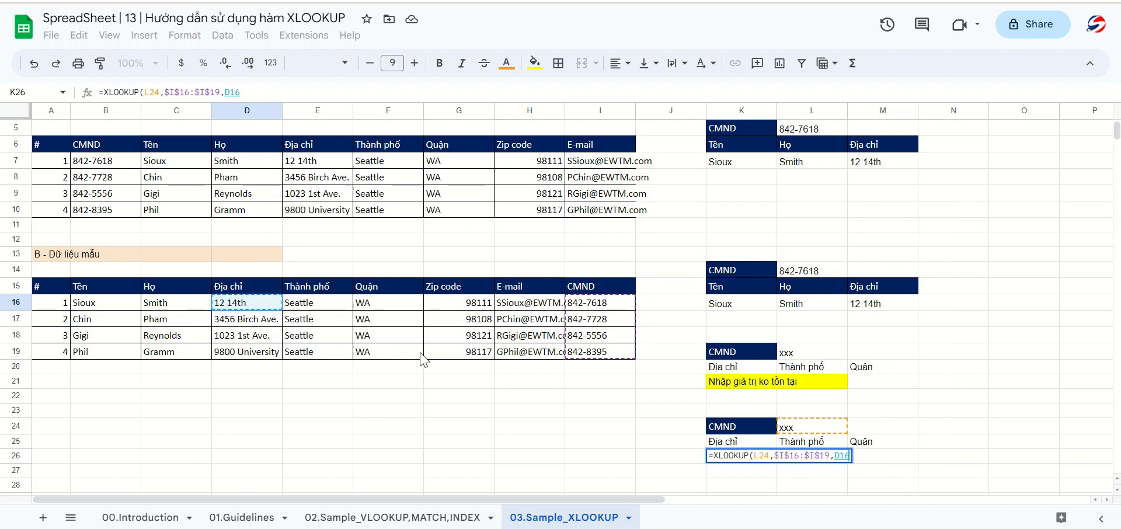
{"action": "left_click_drag", "start_coordinate": [420, 357], "coordinate": [476, 359]}
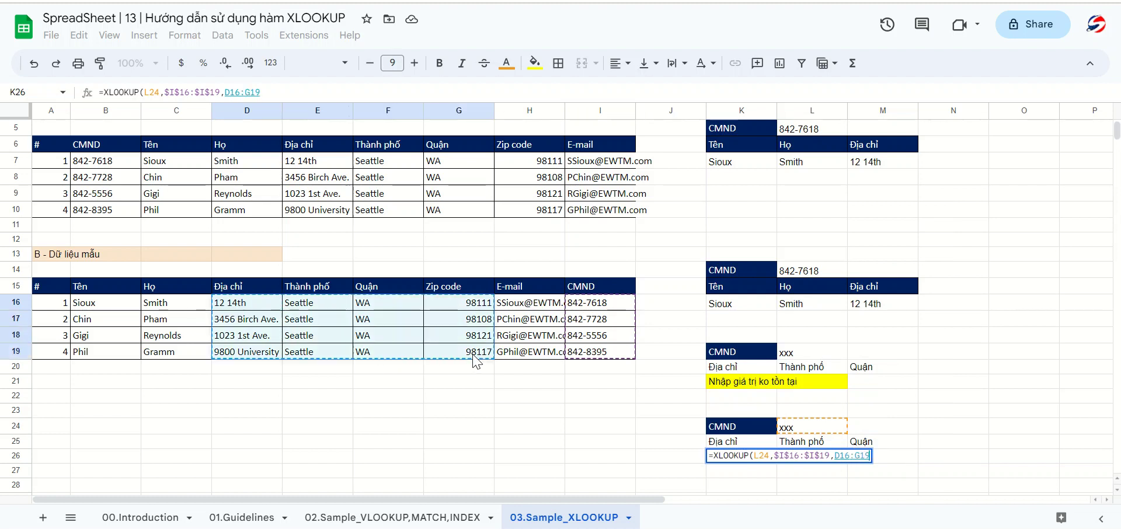
{"action": "key", "text": "F4"}
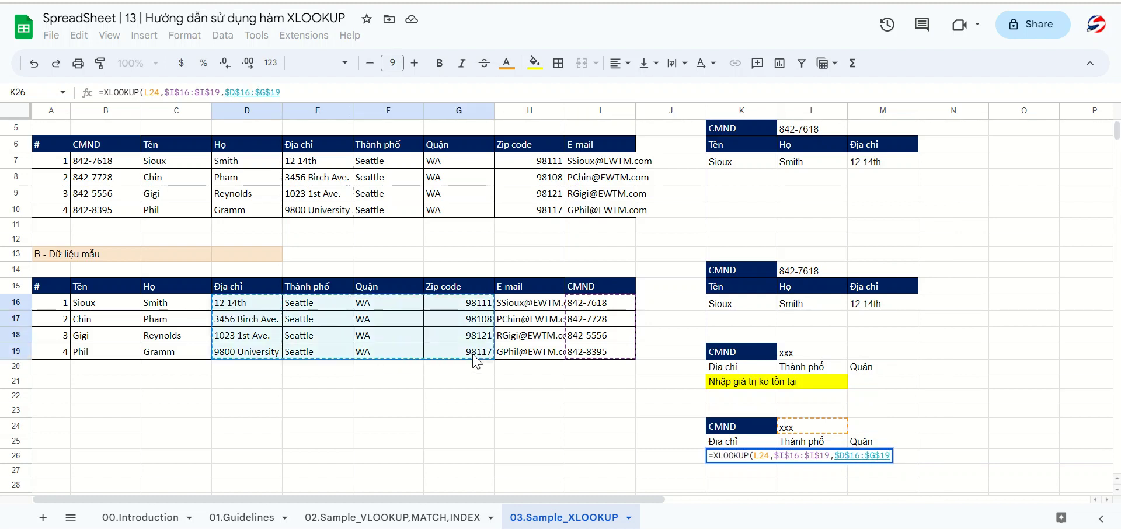
{"action": "type", "text": ",\"Ko tồn tại\","}
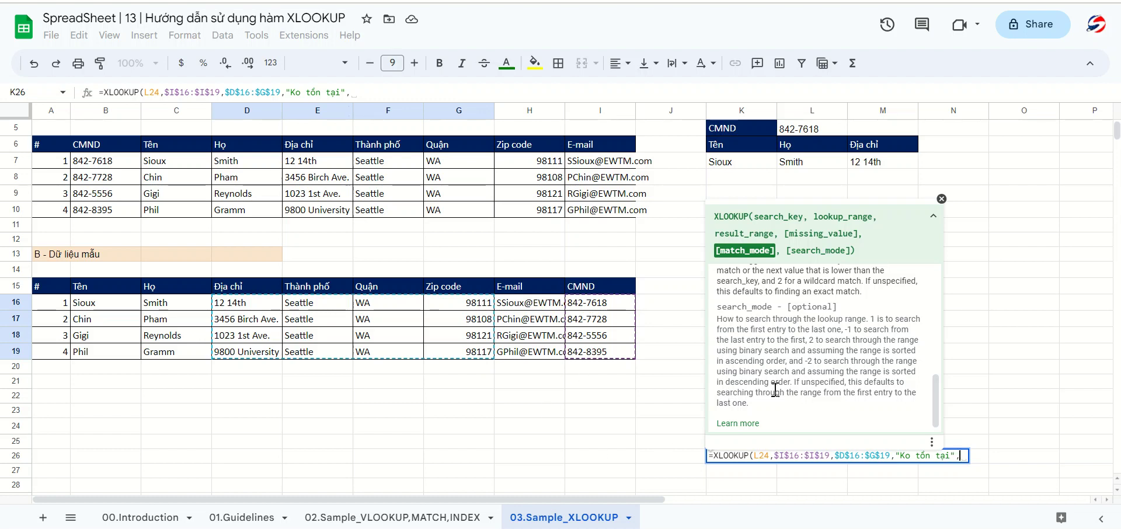
{"action": "type", "text": "0,"}
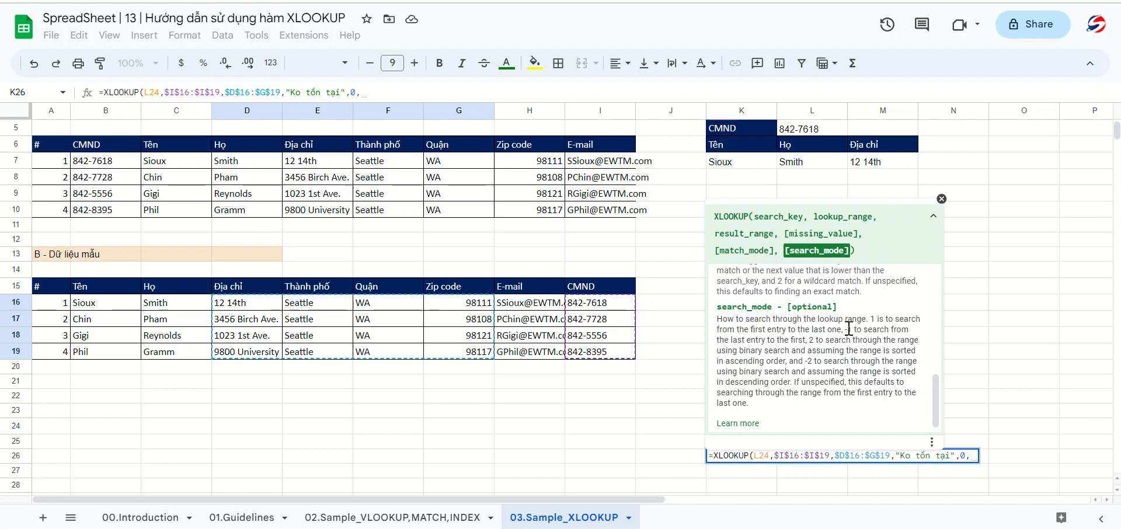
{"action": "type", "text": "-1"}
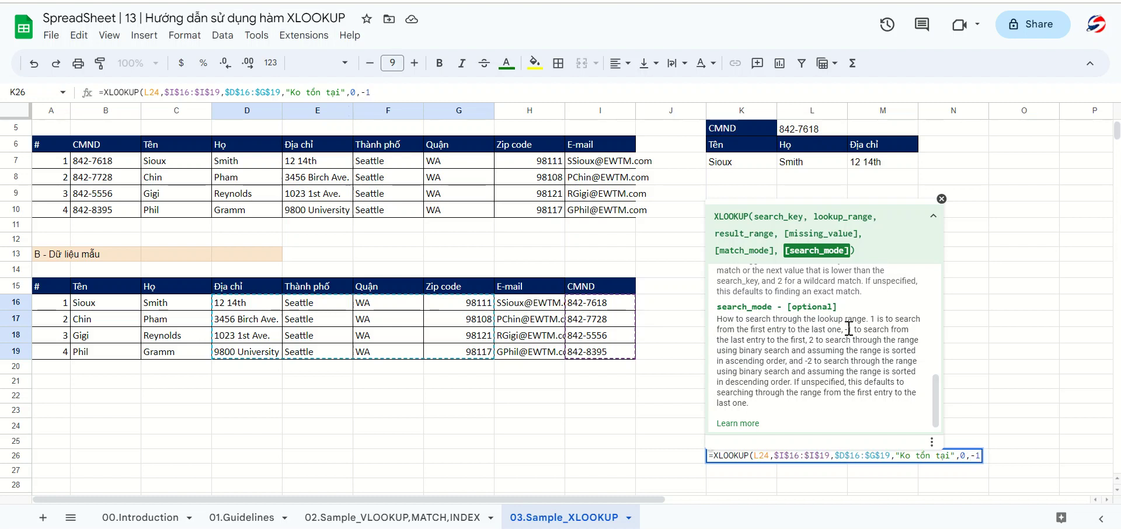
{"action": "type", "text": ")"}
{"action": "key", "text": "Return"}
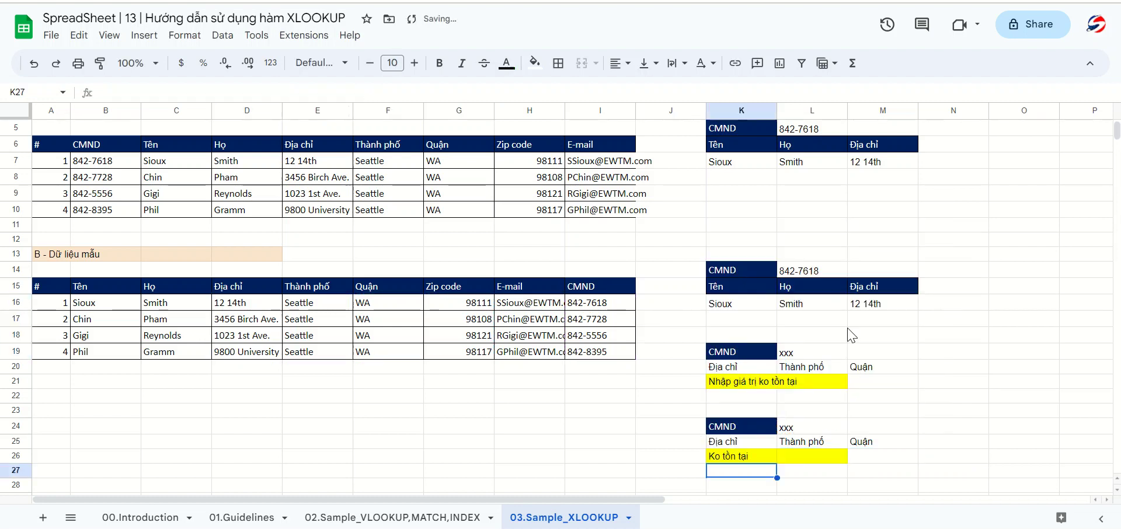
Copy the ID 842-7618 from the sample table into lookup key cell L24
{"action": "left_click", "coordinate": [608, 305]}
{"action": "key", "text": "ctrl+c"}
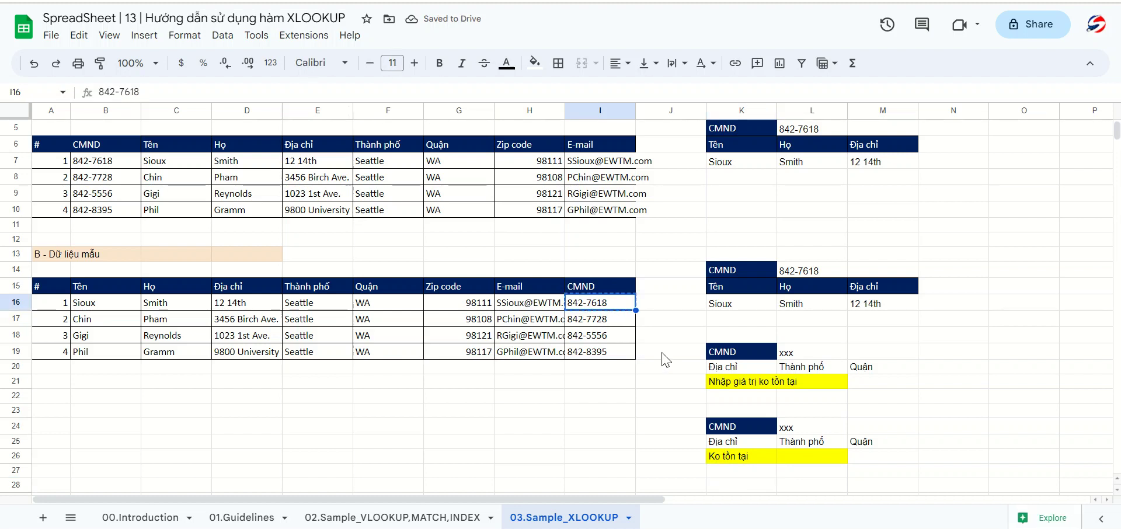
{"action": "left_click", "coordinate": [800, 428]}
{"action": "key", "text": "ctrl+v"}
{"action": "left_click", "coordinate": [772, 459]}
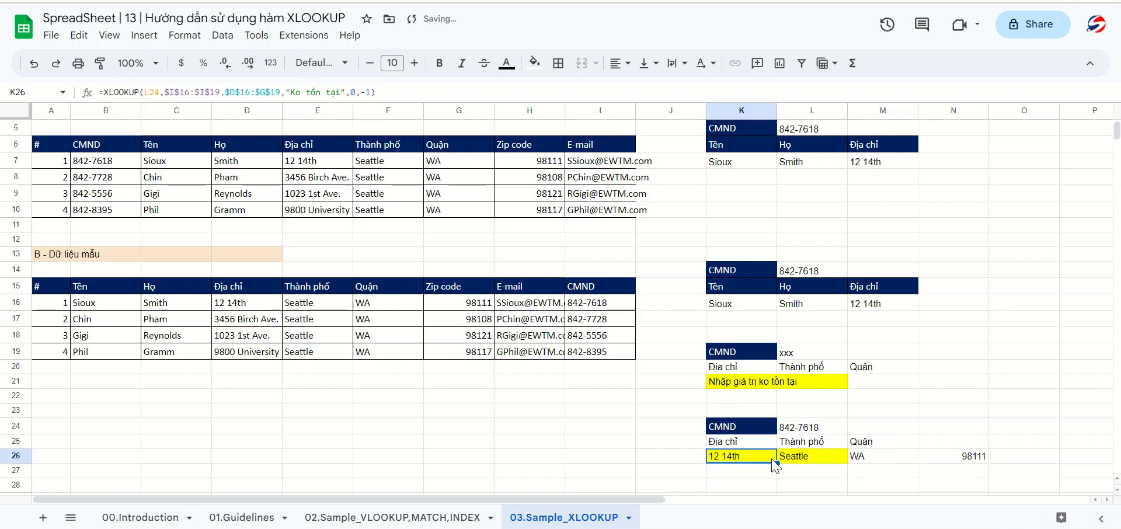
Add a Zip code header at N25, then copy the dark-blue D15:G15 headers into K25:N25
{"action": "left_click", "coordinate": [892, 445]}
{"action": "left_click", "coordinate": [433, 292]}
{"action": "key", "text": "ctrl+c"}
{"action": "left_click", "coordinate": [946, 445]}
{"action": "key", "text": "ctrl+v"}
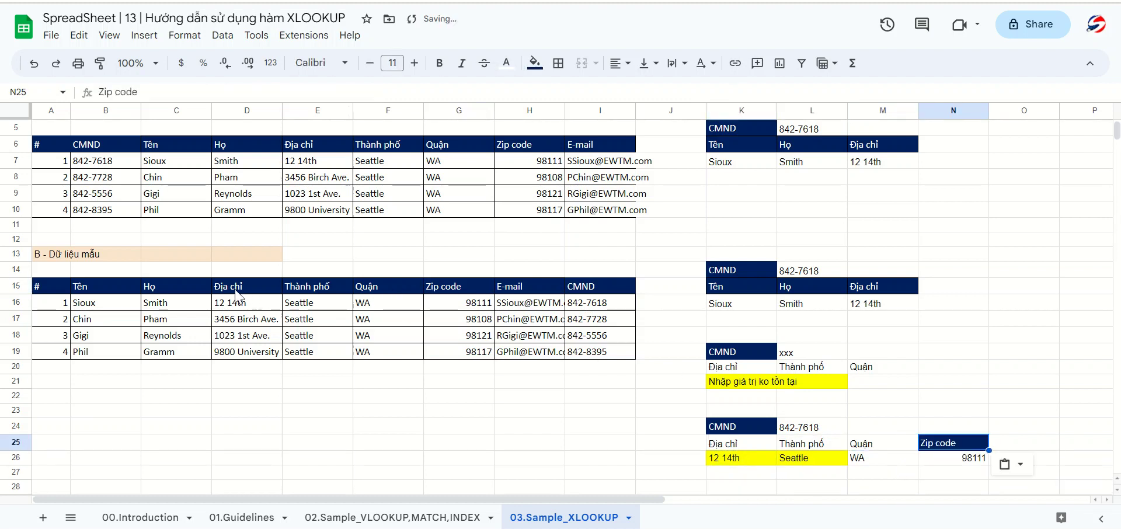
{"action": "left_click_drag", "start_coordinate": [231, 287], "coordinate": [470, 288]}
{"action": "key", "text": "ctrl+c"}
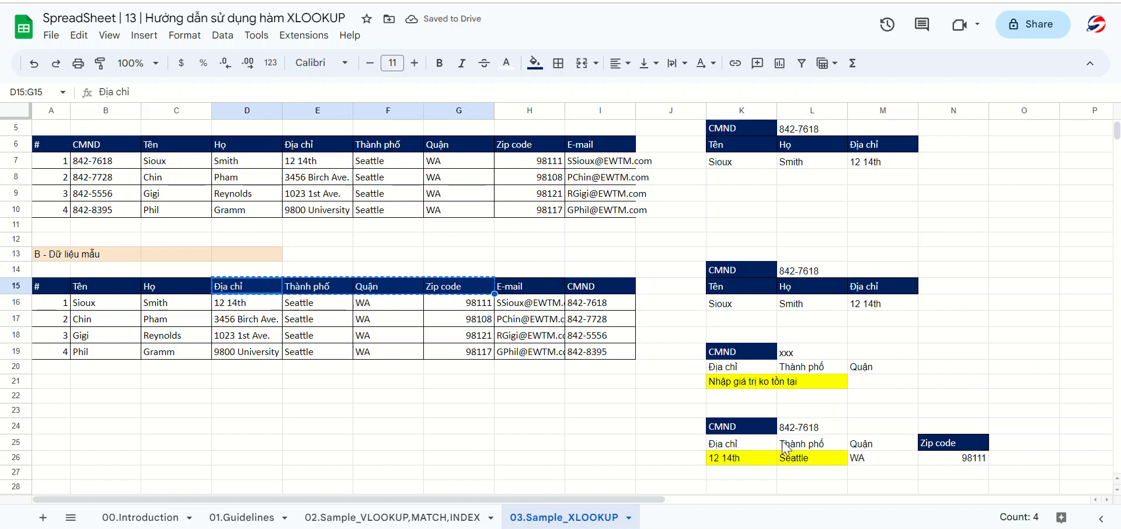
{"action": "left_click", "coordinate": [739, 444]}
{"action": "key", "text": "ctrl+v"}
Give the Seattle result cell L26 a yellow fill
{"action": "left_click", "coordinate": [794, 459]}
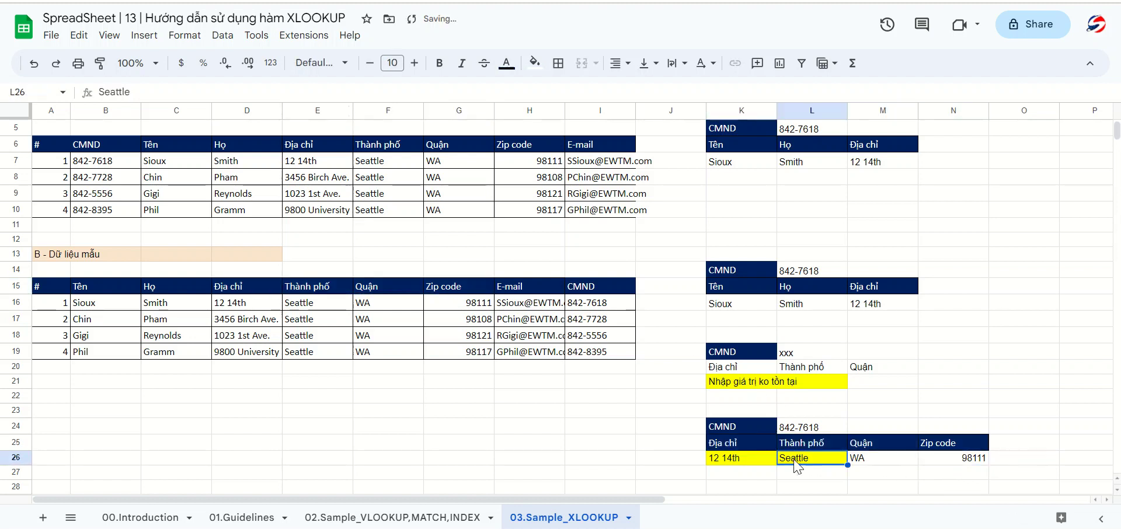
{"action": "left_click", "coordinate": [735, 464]}
{"action": "left_click", "coordinate": [594, 316]}
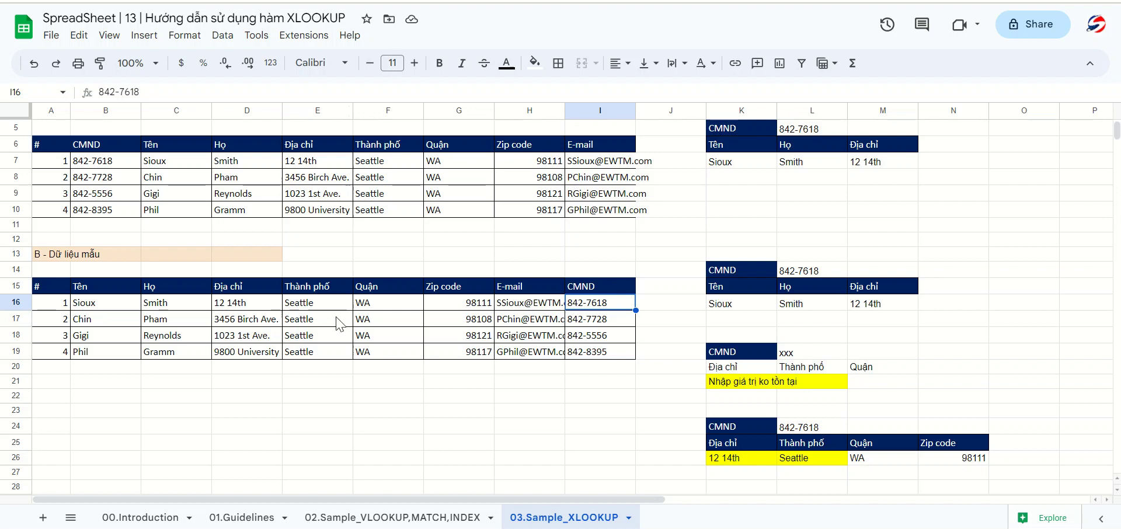
{"action": "left_click_drag", "start_coordinate": [238, 305], "coordinate": [514, 303]}
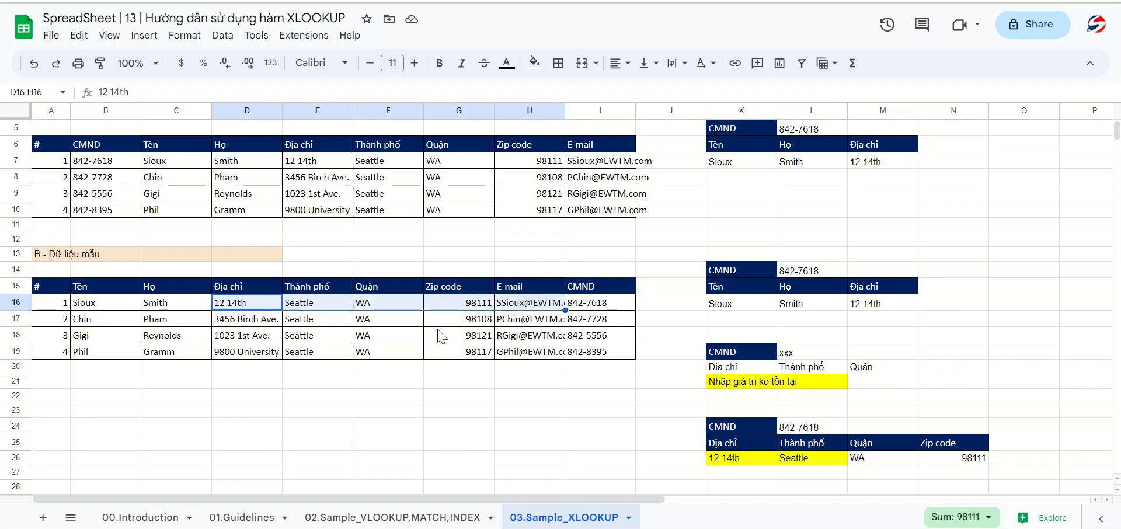
{"action": "left_click", "coordinate": [21, 319]}
{"action": "right_click", "coordinate": [21, 319]}
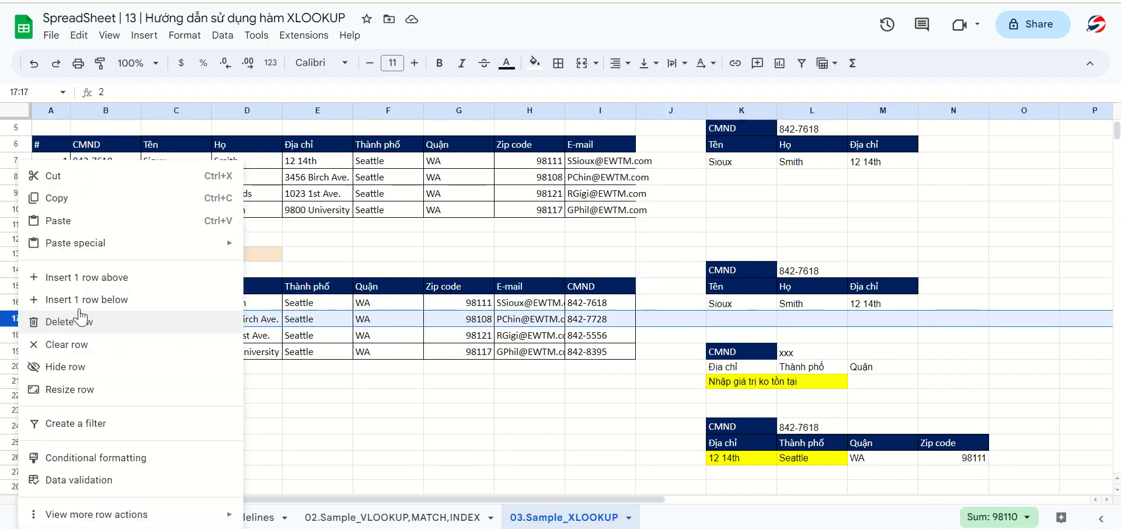
{"action": "left_click", "coordinate": [87, 274]}
{"action": "left_click", "coordinate": [319, 319]}
{"action": "left_click_drag", "start_coordinate": [55, 319], "coordinate": [674, 319]}
{"action": "key", "text": "ctrl+d"}
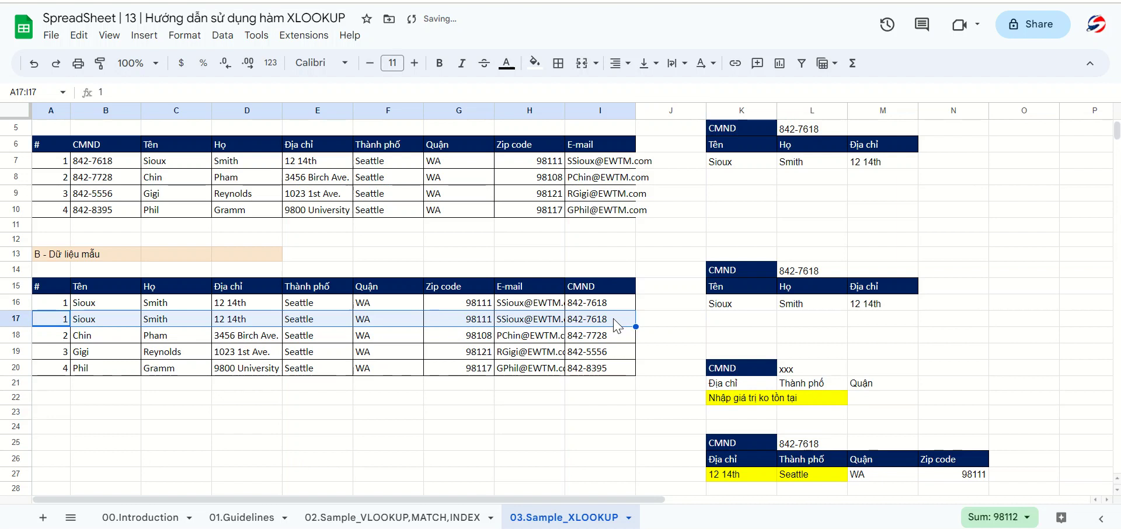
Append 2 to the copied values: 12 14th 2, Seattle 2, WA 2, 98111 2
{"action": "left_click", "coordinate": [616, 319]}
{"action": "left_click", "coordinate": [331, 320]}
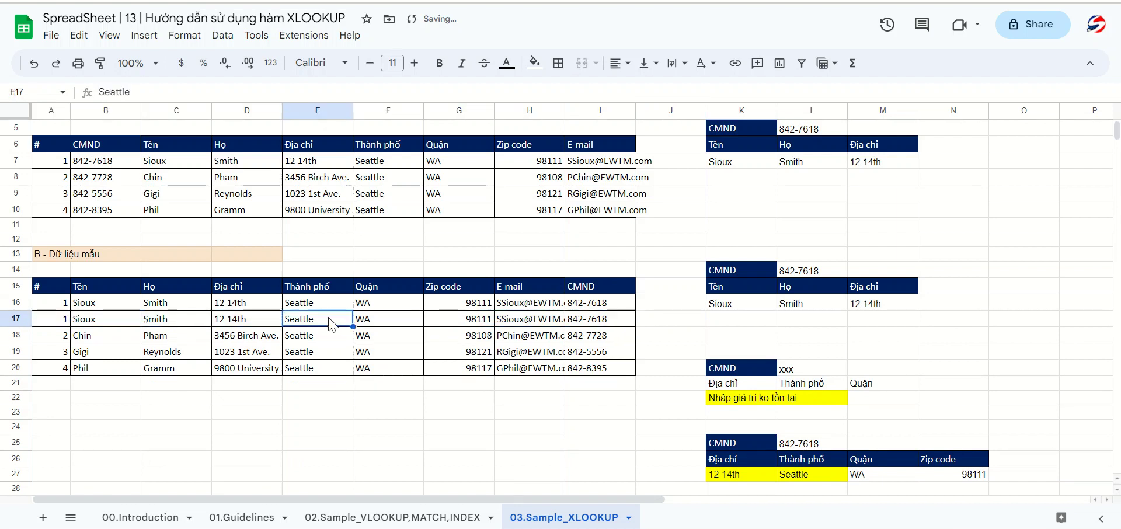
{"action": "double_click", "coordinate": [259, 318]}
{"action": "type", "text": "2"}
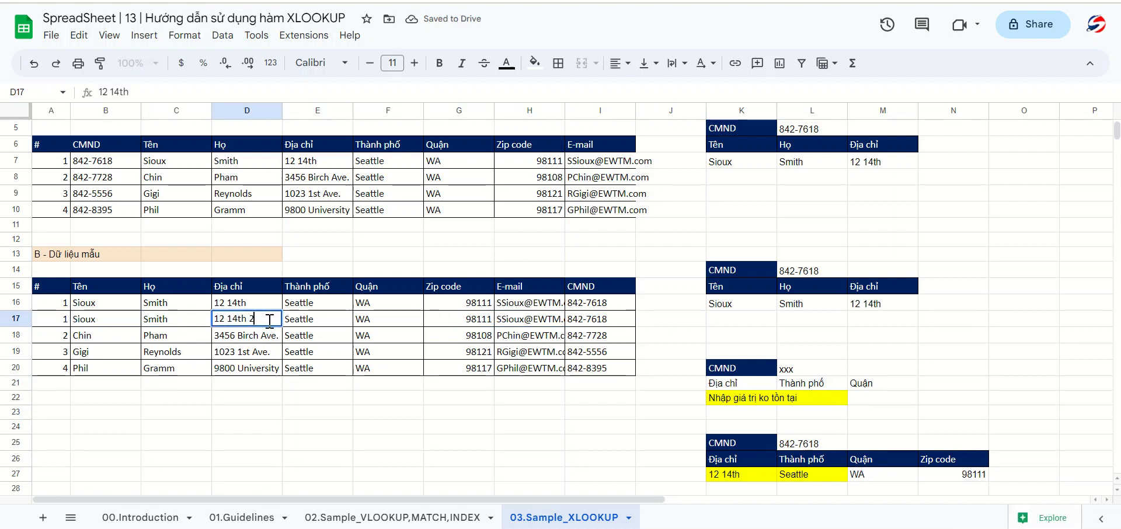
{"action": "double_click", "coordinate": [336, 319]}
{"action": "type", "text": "2"}
{"action": "double_click", "coordinate": [401, 320]}
{"action": "type", "text": "2"}
{"action": "key", "text": "Tab"}
{"action": "double_click", "coordinate": [474, 327]}
{"action": "type", "text": "2"}
{"action": "left_click", "coordinate": [474, 354]}
Fill the edited cells D17:G17 with light beige
{"action": "left_click", "coordinate": [467, 397]}
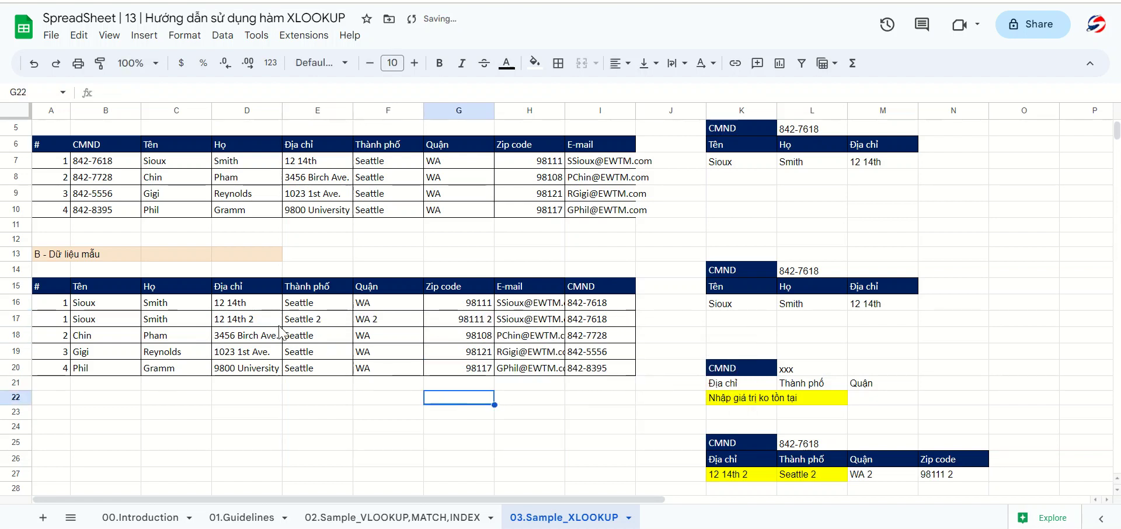
{"action": "left_click_drag", "start_coordinate": [245, 319], "coordinate": [468, 319]}
{"action": "left_click", "coordinate": [535, 63]}
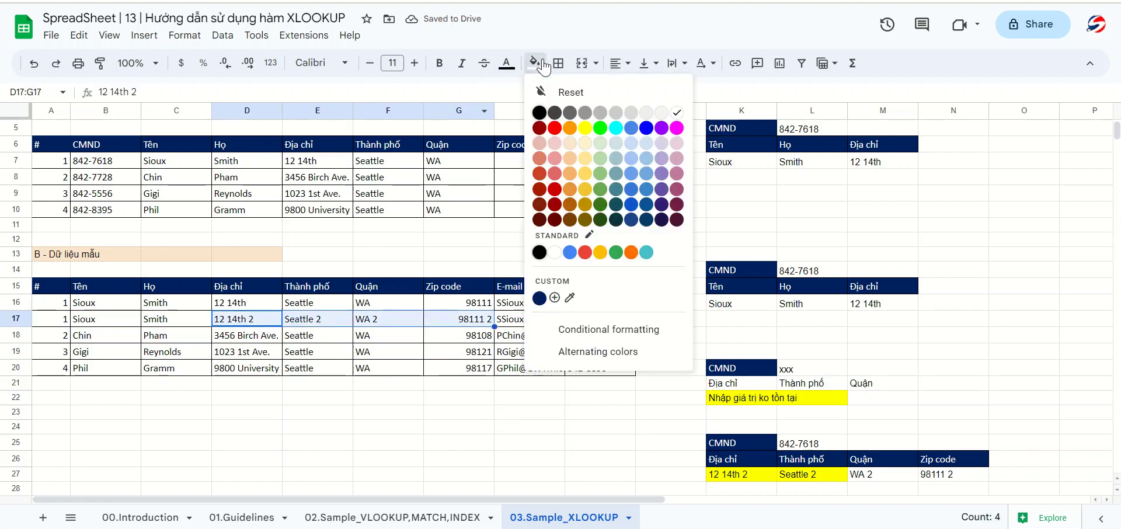
{"action": "left_click", "coordinate": [569, 157]}
{"action": "left_click", "coordinate": [872, 413]}
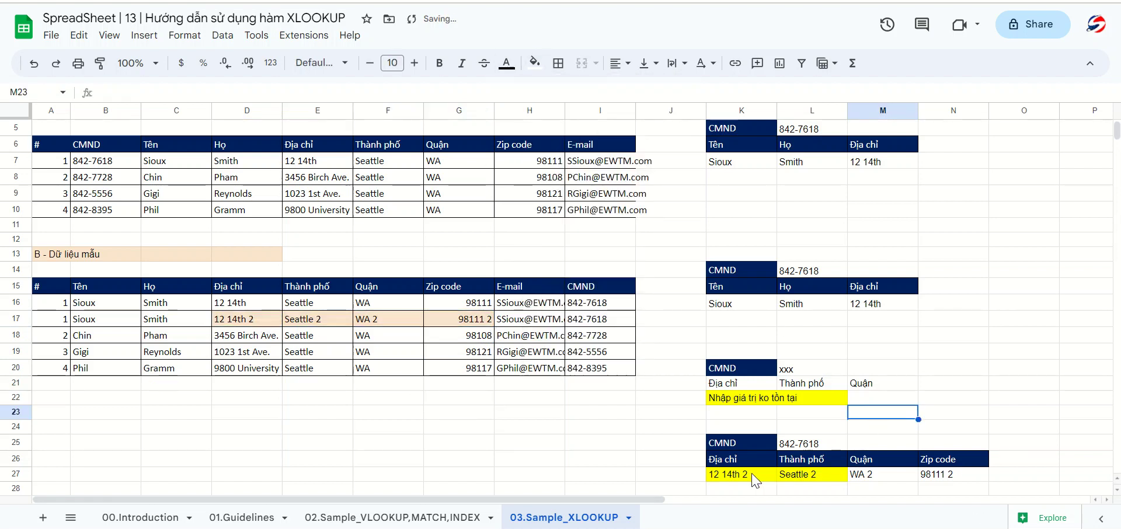
{"action": "left_click", "coordinate": [754, 475]}
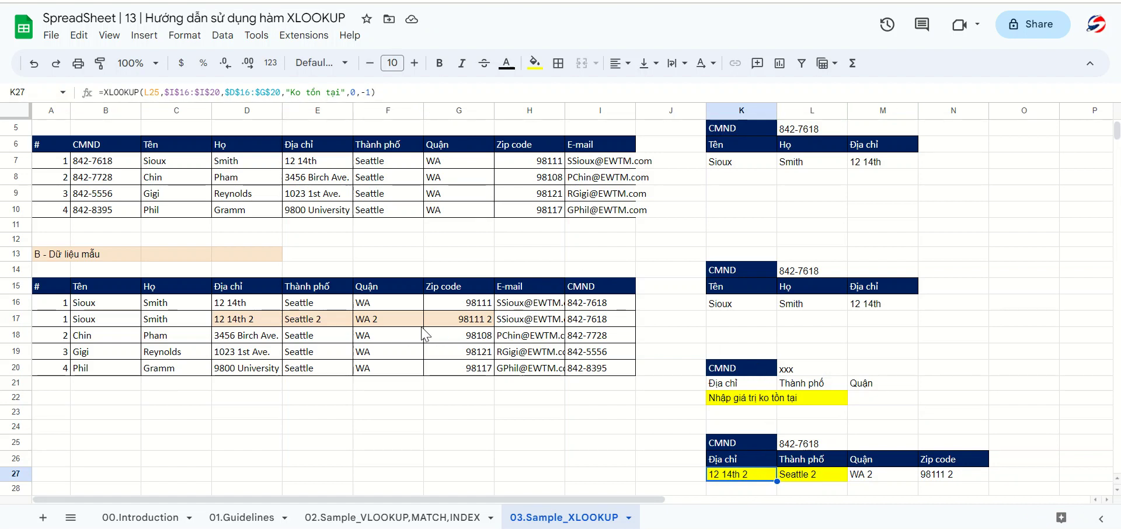
Change K27's XLOOKUP search_mode from -1 to 1 so the first 842-7618 match is returned
{"action": "left_click_drag", "start_coordinate": [269, 304], "coordinate": [426, 320]}
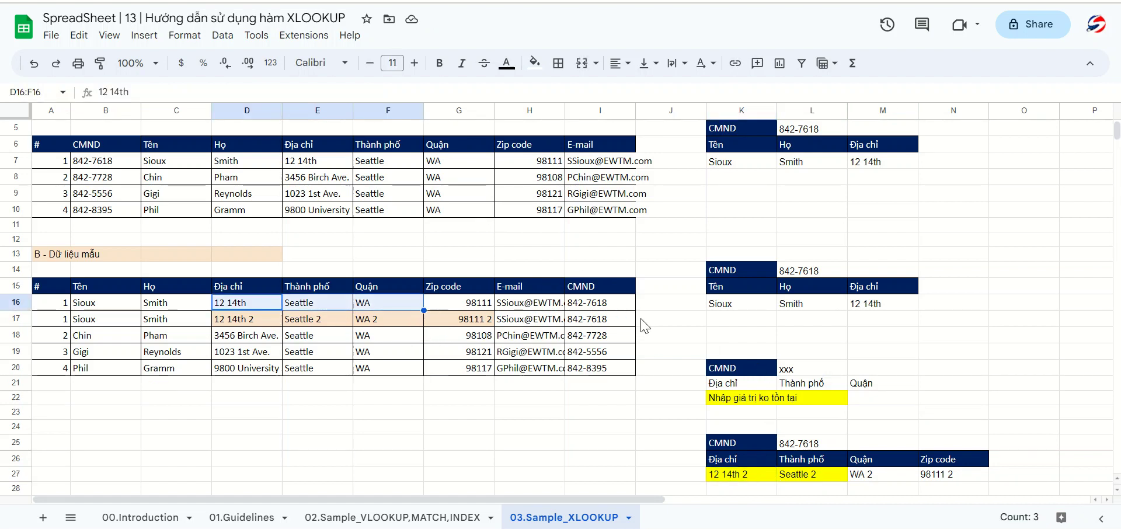
{"action": "left_click_drag", "start_coordinate": [613, 302], "coordinate": [626, 327]}
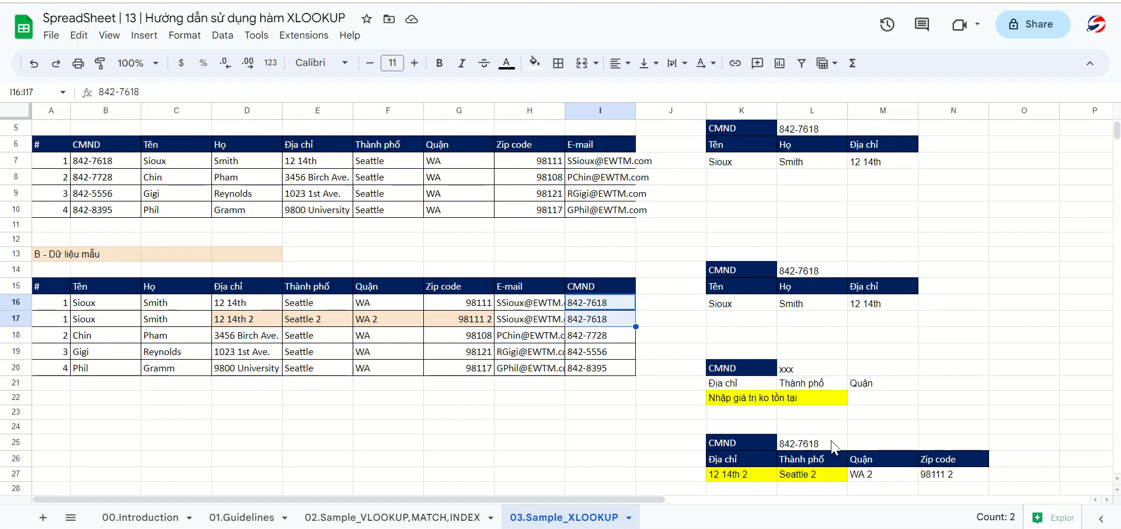
{"action": "left_click", "coordinate": [813, 445]}
{"action": "left_click", "coordinate": [760, 474]}
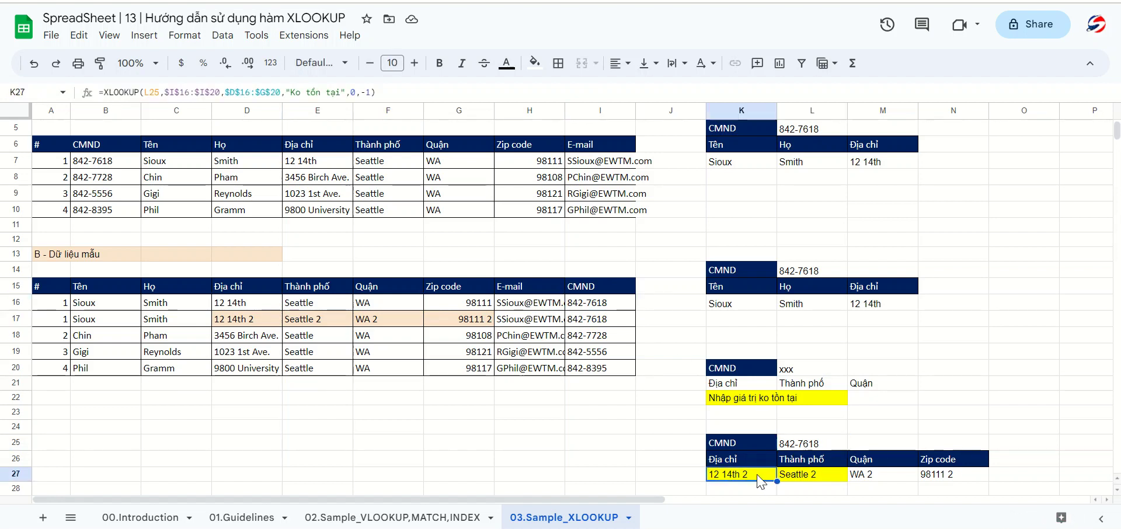
{"action": "left_click", "coordinate": [371, 93]}
{"action": "key", "text": "BackSpace"}
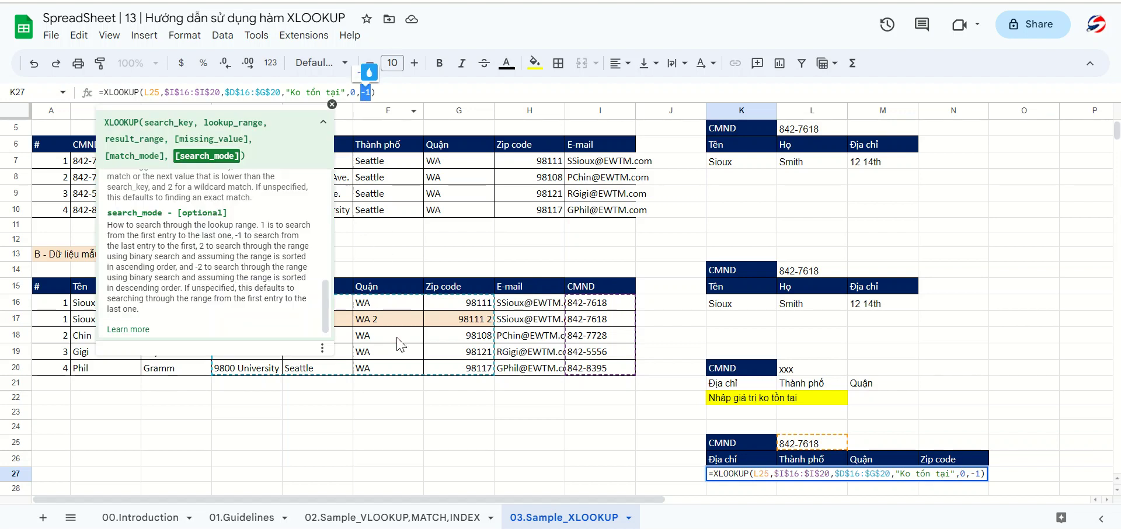
{"action": "key", "text": "Return"}
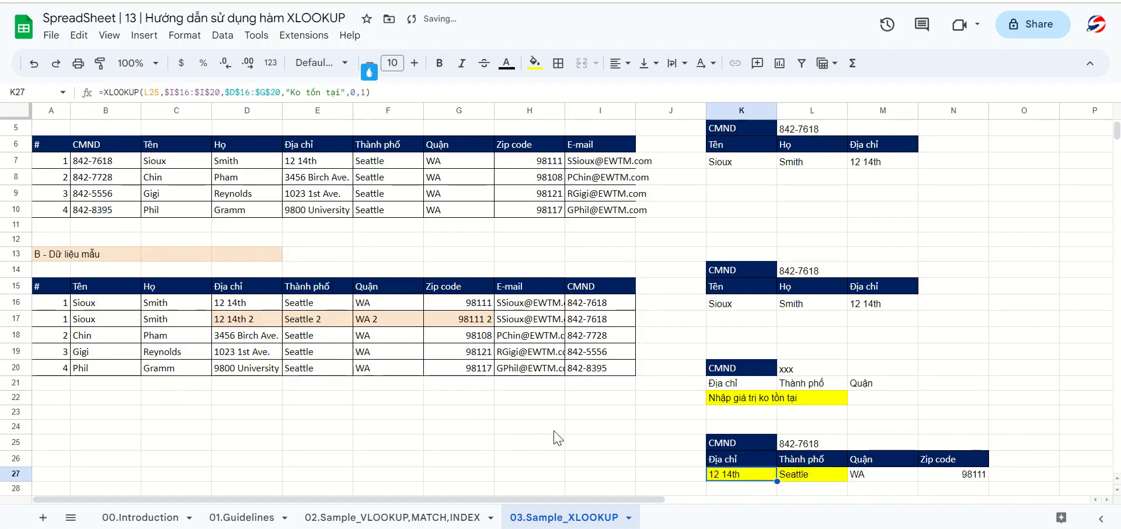
{"action": "left_click", "coordinate": [260, 304]}
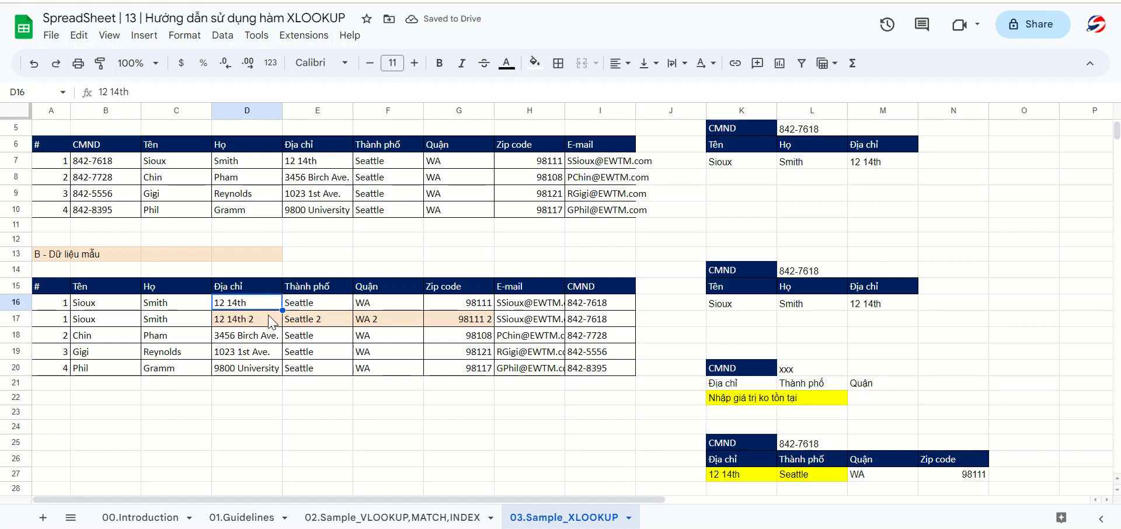
{"action": "left_click", "coordinate": [759, 478]}
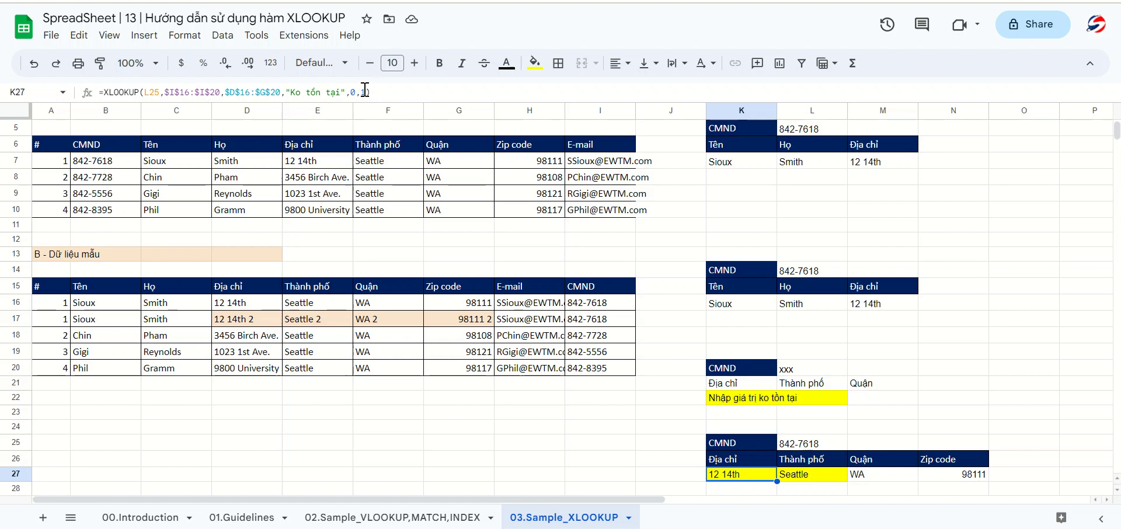